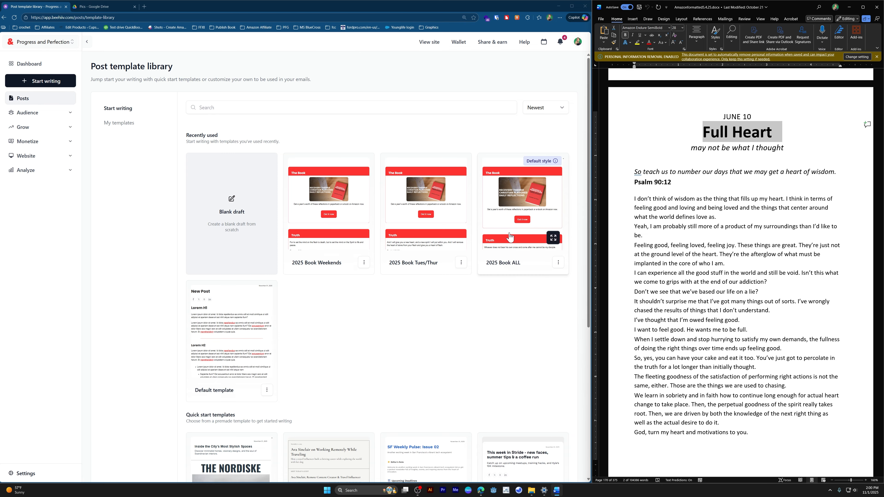
Start a new post from the 2025 Book ALL template, title it "Full Heart" and dismiss the ad offer.
{"action": "left_click", "coordinate": [524, 213]}
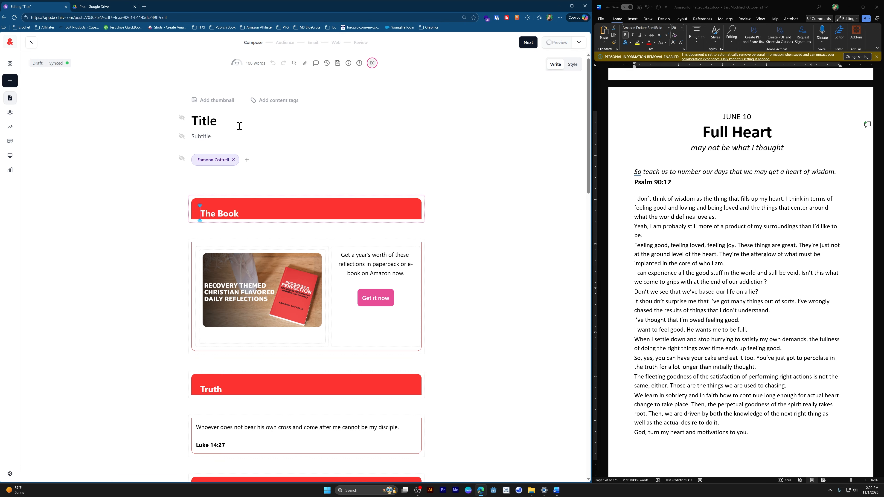
{"action": "double_click", "coordinate": [208, 122]}
{"action": "type", "text": "Full Heart"}
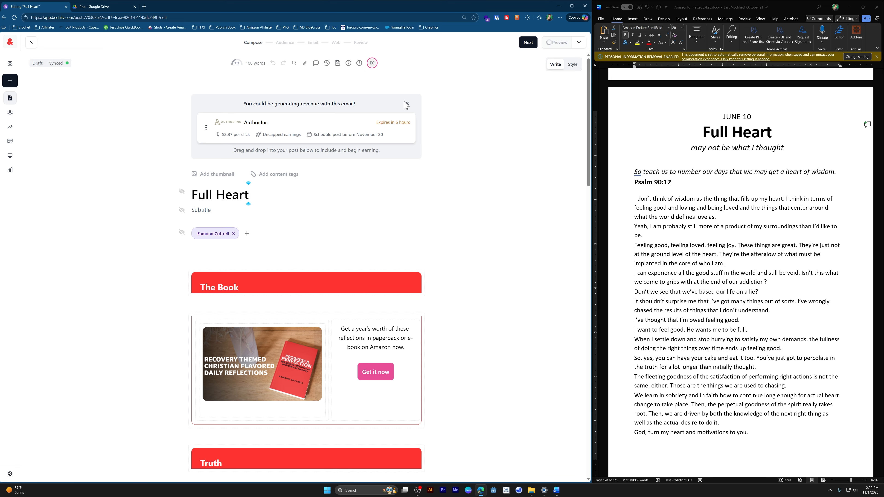
{"action": "left_click", "coordinate": [406, 104]}
Copy the June 10 subtitle "may not be what I thought" from the Word document into the post's subtitle.
{"action": "triple_click", "coordinate": [715, 155]}
{"action": "key", "text": "ctrl+c"}
{"action": "left_click", "coordinate": [227, 137]}
{"action": "key", "text": "ctrl+v"}
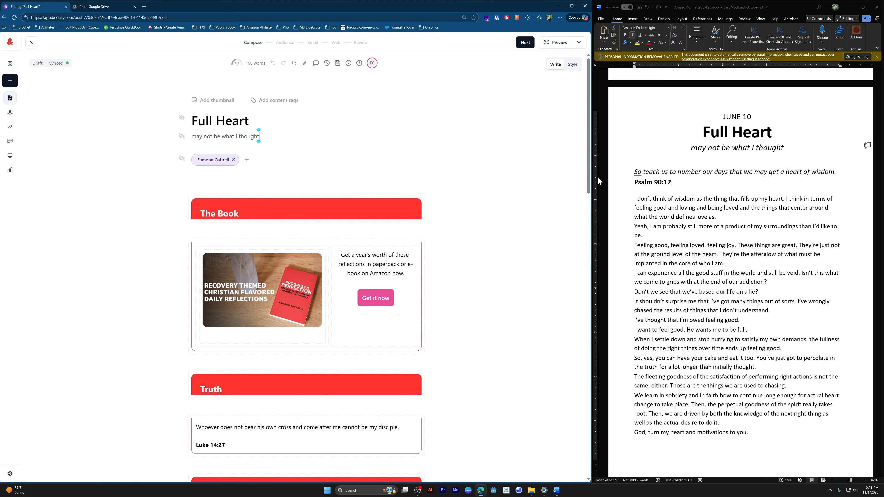
Replace the Truth section's verse and reference with the June 10 verse from the Word document and "Psalm 90:12".
{"action": "triple_click", "coordinate": [667, 172]}
{"action": "scroll", "coordinate": [264, 273], "scroll_direction": "down", "scroll_amount": 3}
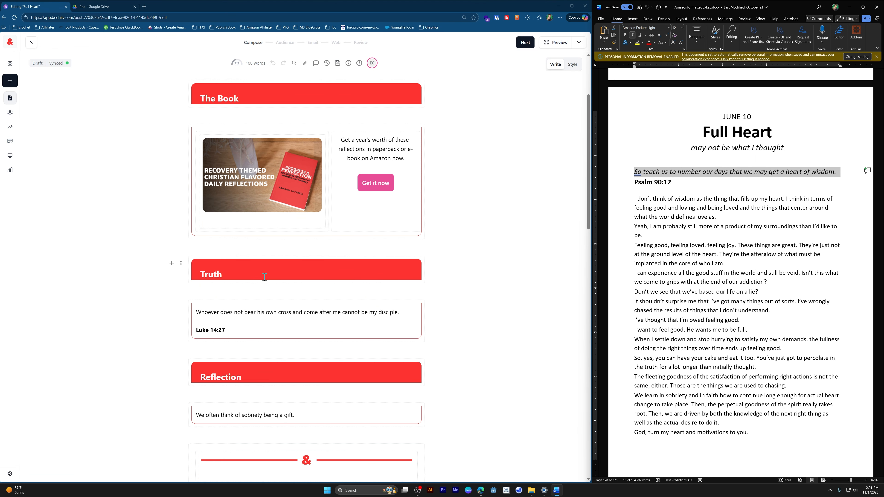
{"action": "triple_click", "coordinate": [268, 312]}
{"action": "key", "text": "ctrl+v"}
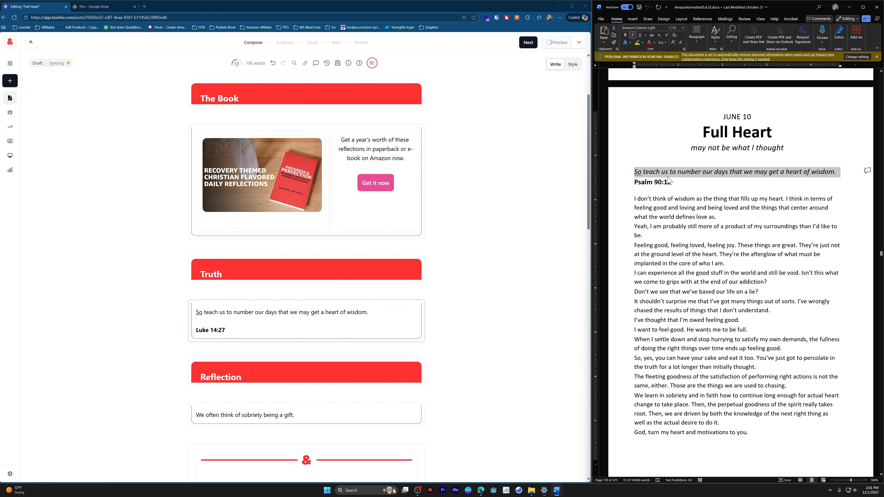
{"action": "triple_click", "coordinate": [663, 182]}
{"action": "key", "text": "ctrl+c"}
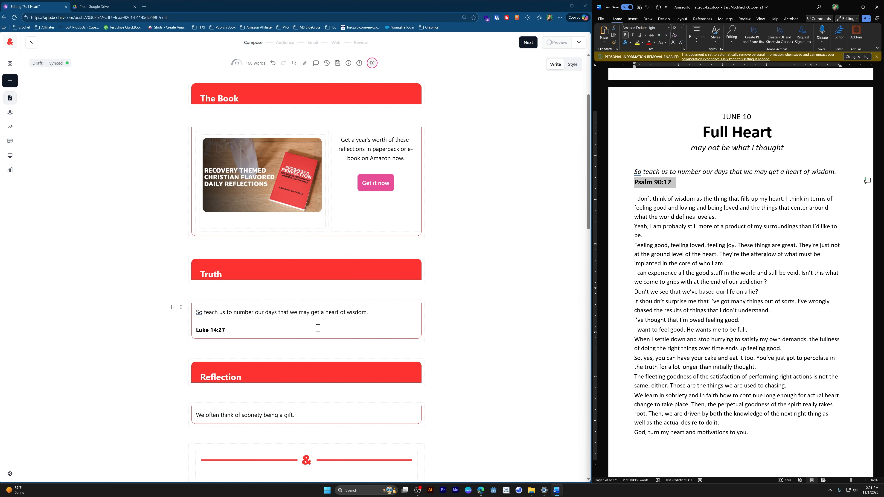
{"action": "triple_click", "coordinate": [298, 329]}
{"action": "key", "text": "ctrl+v"}
Replace the Reflection section's placeholder text with the full June 10 body text from the Word document.
{"action": "scroll", "coordinate": [343, 302], "scroll_direction": "down", "scroll_amount": 3}
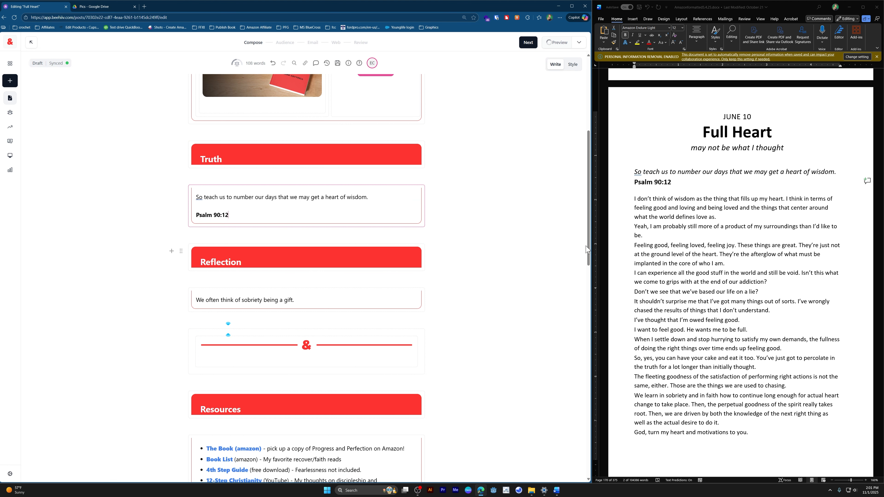
{"action": "double_click", "coordinate": [649, 200]}
{"action": "triple_click", "coordinate": [650, 203]}
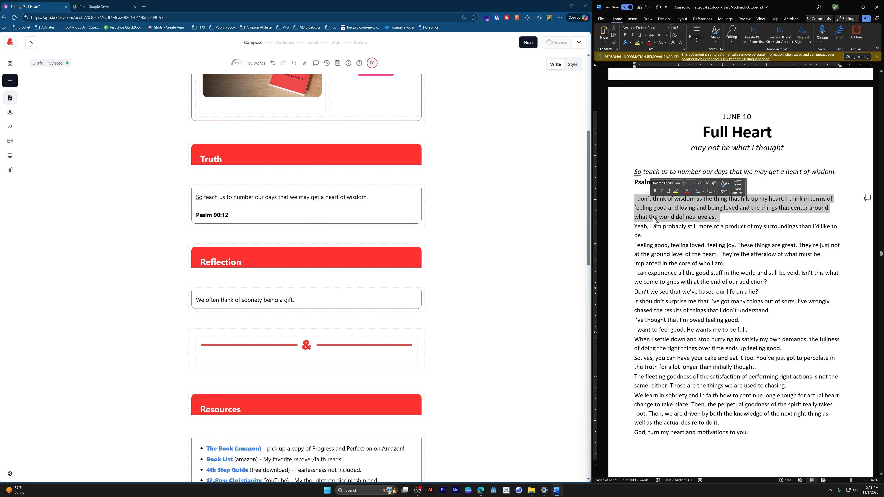
{"action": "scroll", "coordinate": [747, 348], "scroll_direction": "down", "scroll_amount": 3}
{"action": "left_click", "coordinate": [748, 344], "text": "shift"}
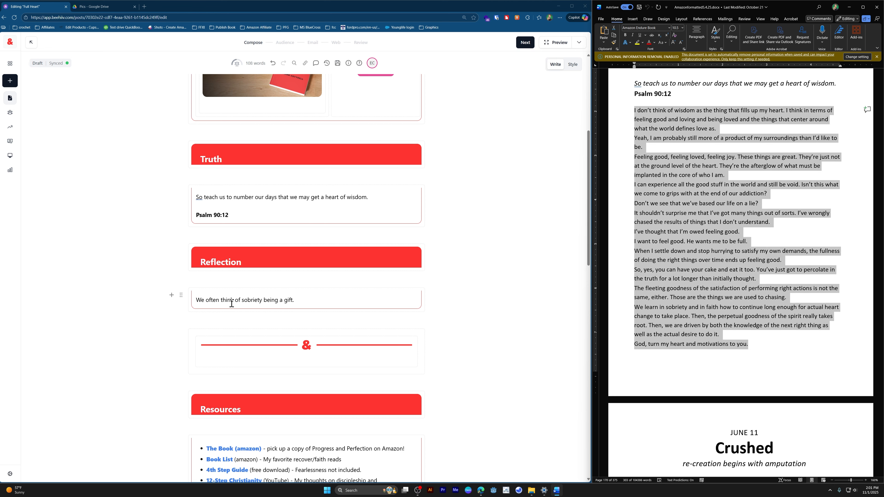
{"action": "triple_click", "coordinate": [250, 299]}
{"action": "key", "text": "ctrl+v"}
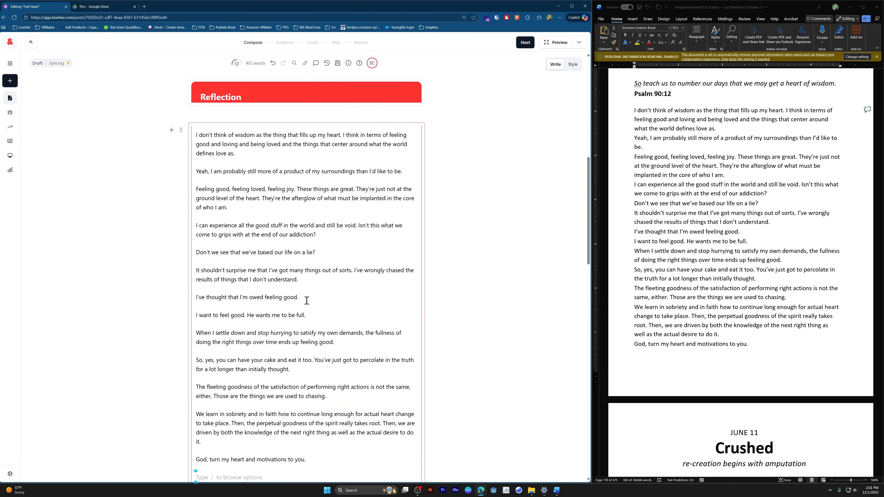
{"action": "scroll", "coordinate": [304, 279], "scroll_direction": "down", "scroll_amount": 2}
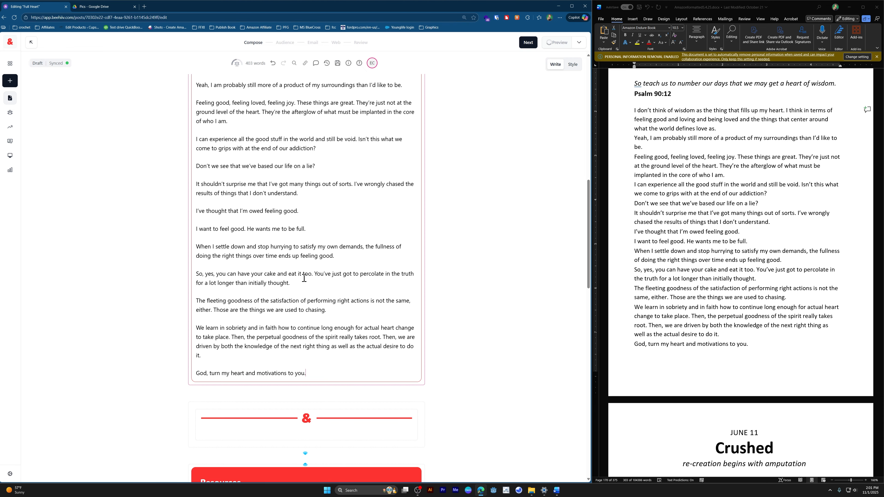
{"action": "scroll", "coordinate": [322, 266], "scroll_direction": "up", "scroll_amount": 15}
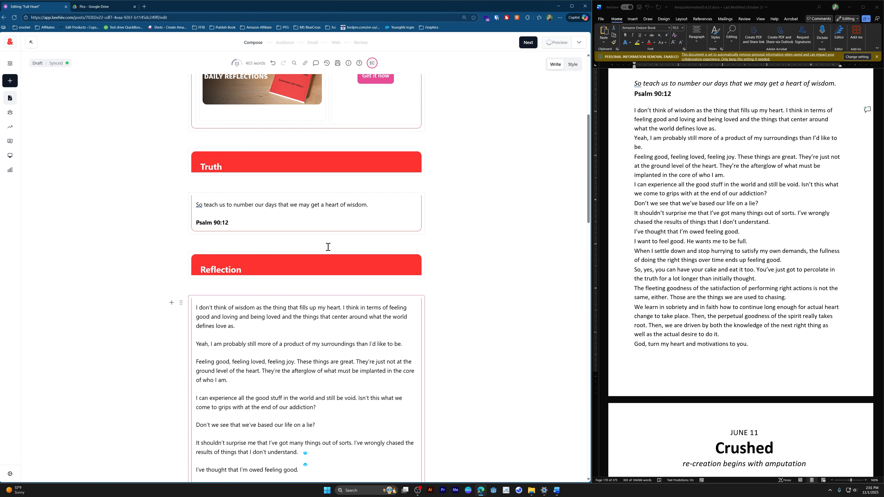
Remove all free and all paid subscribers from the post's web audience and proceed to the publishing review.
{"action": "left_click", "coordinate": [286, 45]}
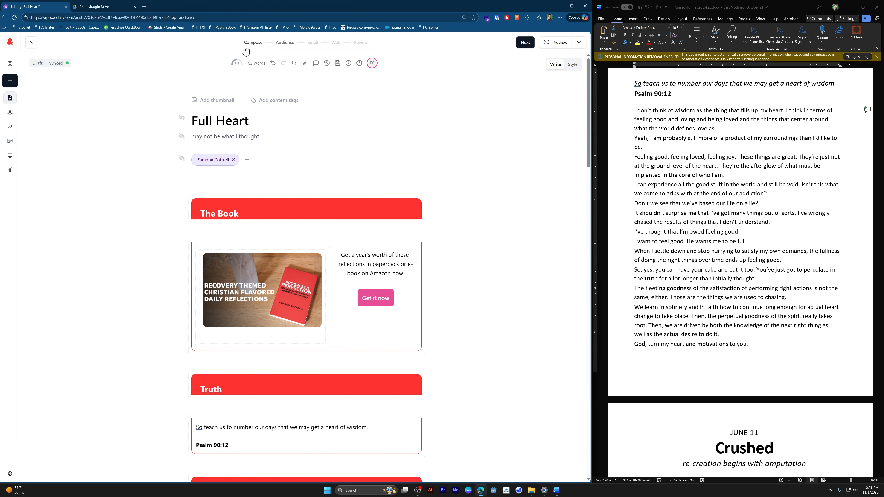
{"action": "left_click", "coordinate": [203, 351]}
{"action": "left_click", "coordinate": [203, 362]}
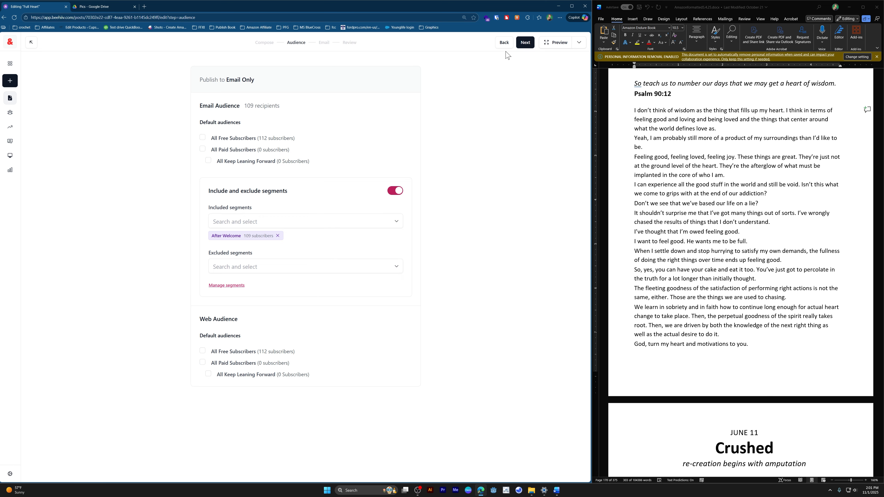
{"action": "left_click", "coordinate": [525, 42]}
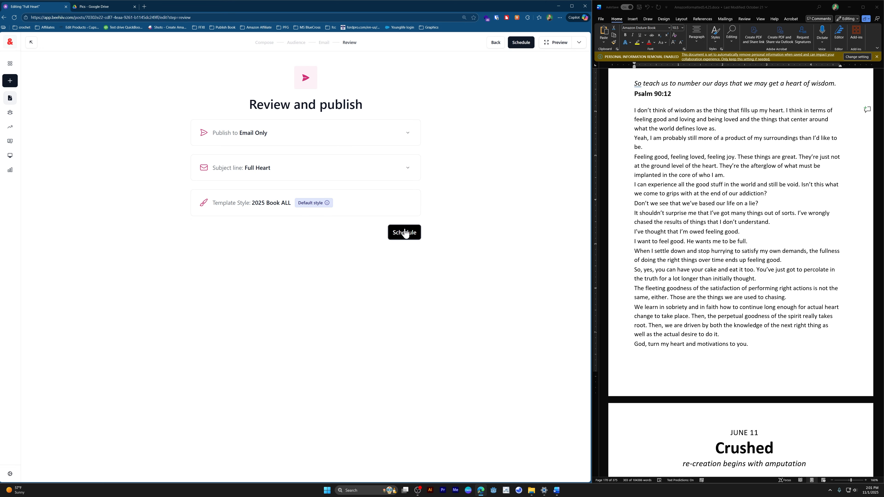
Schedule the Full Heart post for publication on November 10, 2025 at 4:47 AM.
{"action": "left_click", "coordinate": [405, 232]}
{"action": "left_click", "coordinate": [391, 328]}
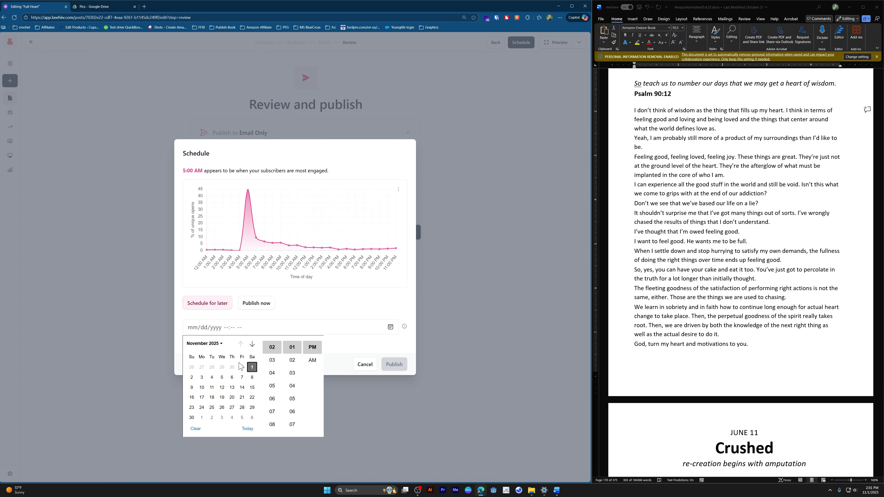
{"action": "left_click", "coordinate": [201, 388]}
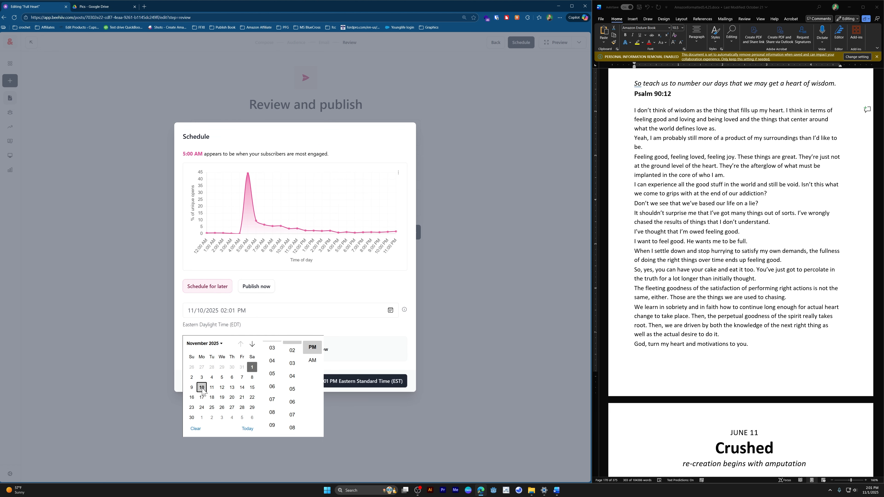
{"action": "left_click", "coordinate": [272, 361]}
{"action": "scroll", "coordinate": [294, 373], "scroll_direction": "down", "scroll_amount": 10}
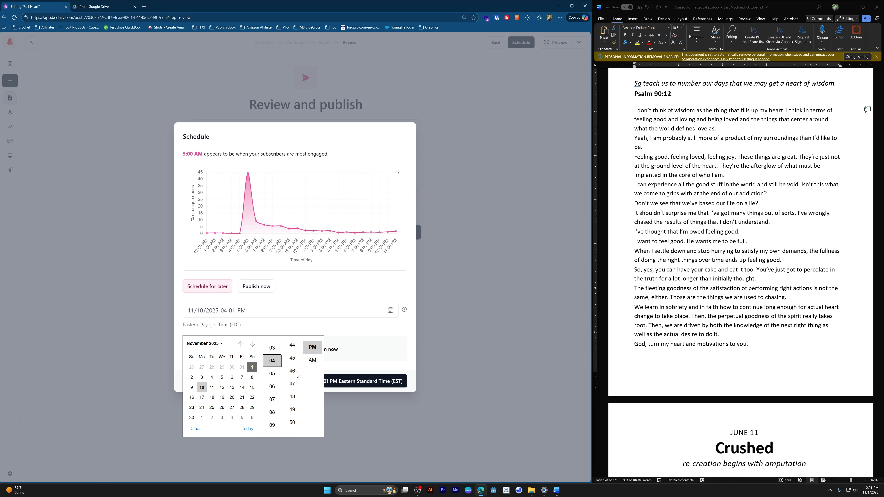
{"action": "left_click", "coordinate": [292, 383]}
{"action": "left_click", "coordinate": [312, 361]}
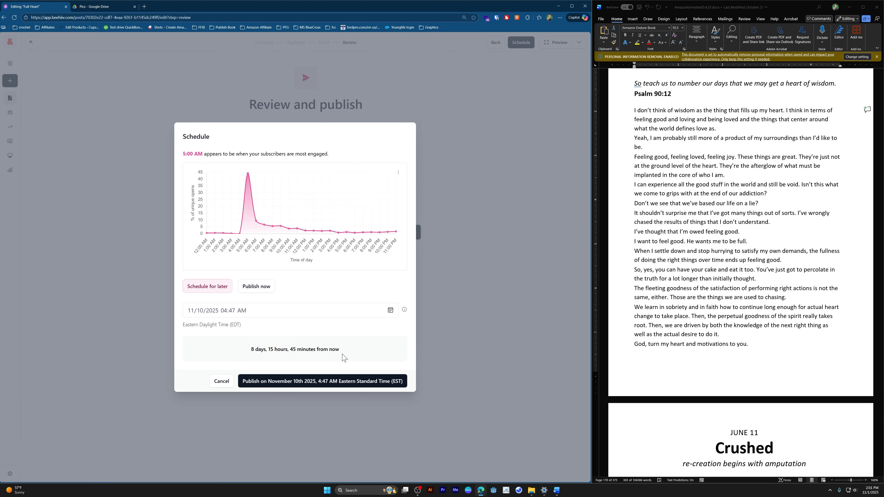
{"action": "left_click", "coordinate": [333, 380]}
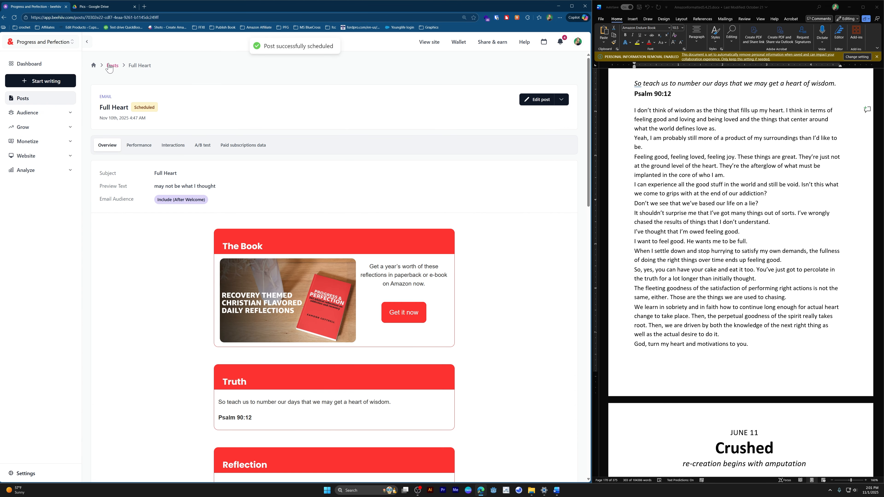
Start another post from the 2025 Book Tues/Thur template and bring the June 11 reflection into view in Word.
{"action": "left_click", "coordinate": [54, 83]}
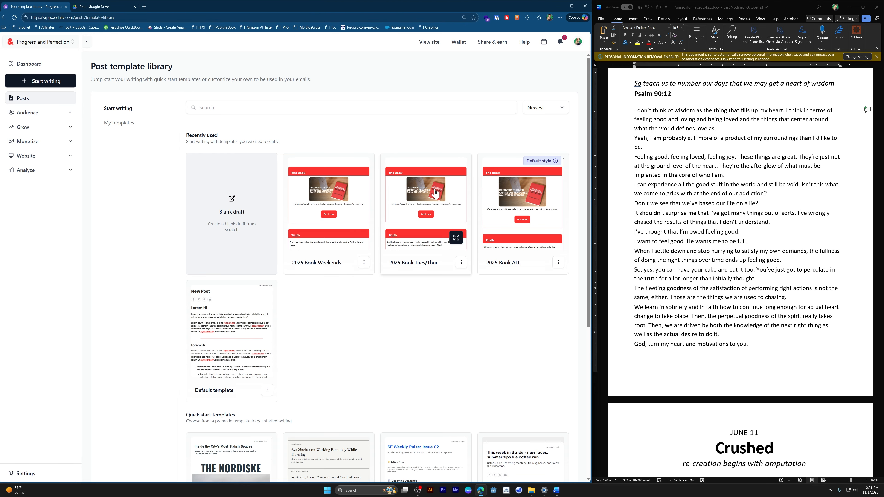
{"action": "scroll", "coordinate": [723, 248], "scroll_direction": "down", "scroll_amount": 3}
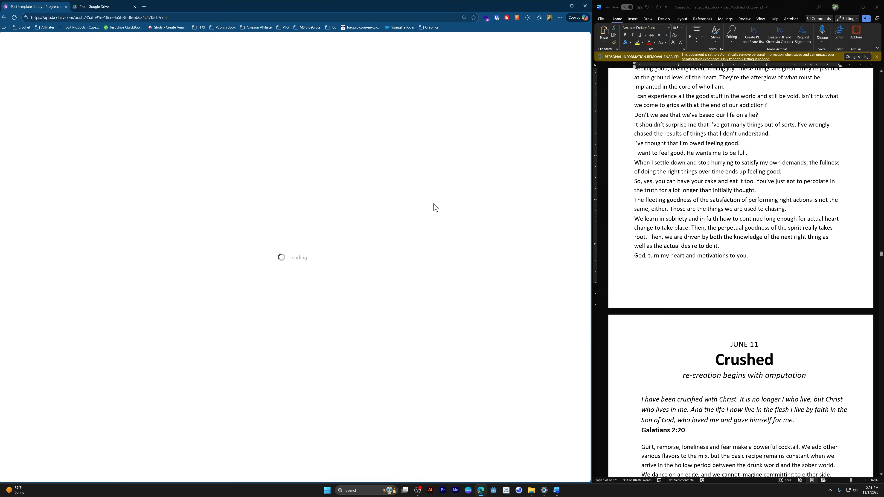
{"action": "scroll", "coordinate": [661, 231], "scroll_direction": "down", "scroll_amount": 7}
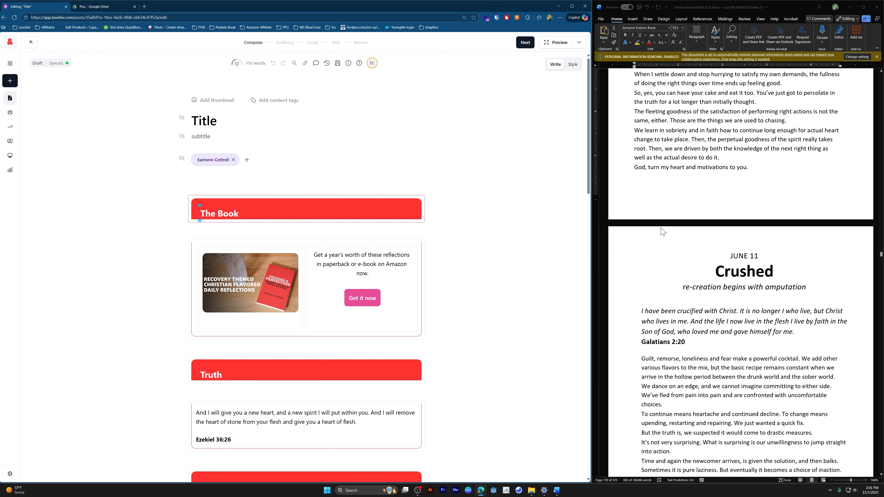
Copy the June 11 heading "Crushed" from the Word document into the post's title and dismiss the ad offer.
{"action": "left_click", "coordinate": [732, 209]}
{"action": "double_click", "coordinate": [732, 209]}
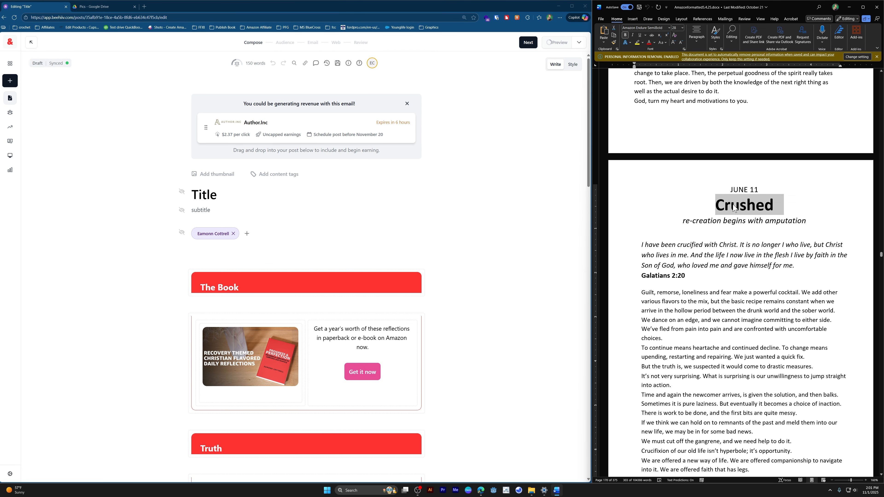
{"action": "key", "text": "ctrl+c"}
{"action": "left_click", "coordinate": [274, 192]}
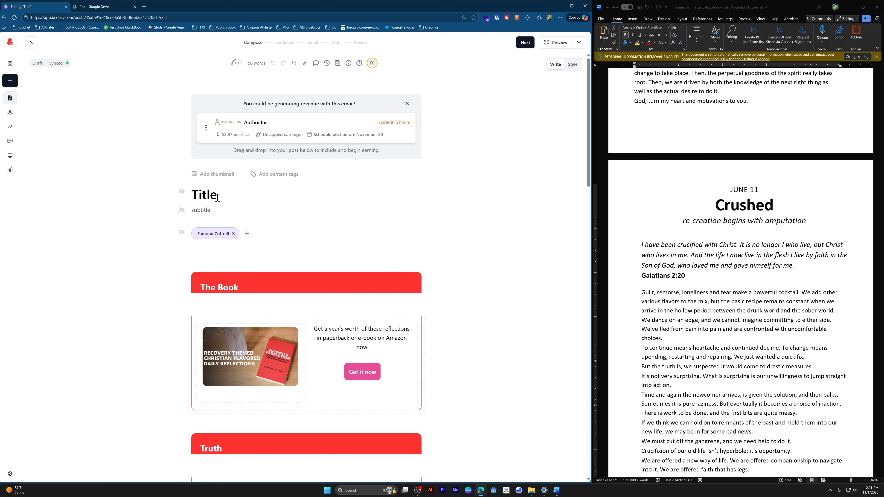
{"action": "key", "text": "ctrl+a"}
{"action": "key", "text": "ctrl+v"}
{"action": "left_click", "coordinate": [406, 105]}
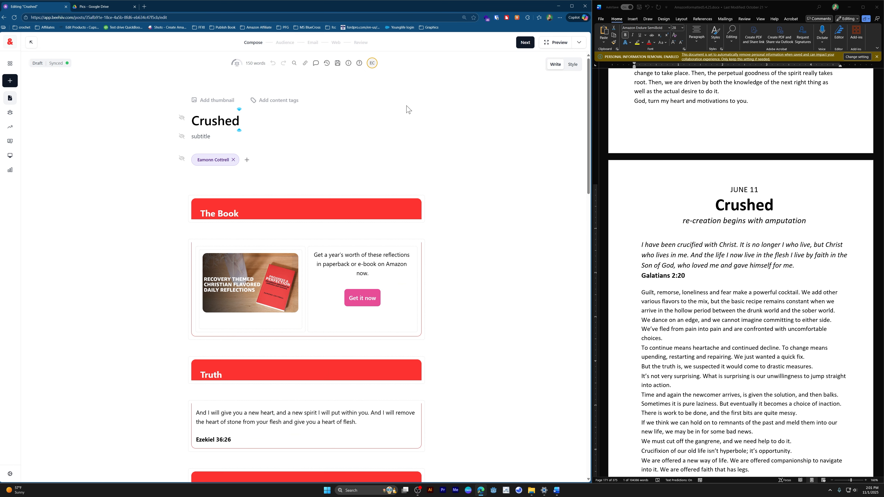
Copy the June 11 subtitle "re-creation begins with amputation" from the Word document into the post's subtitle.
{"action": "triple_click", "coordinate": [687, 221]}
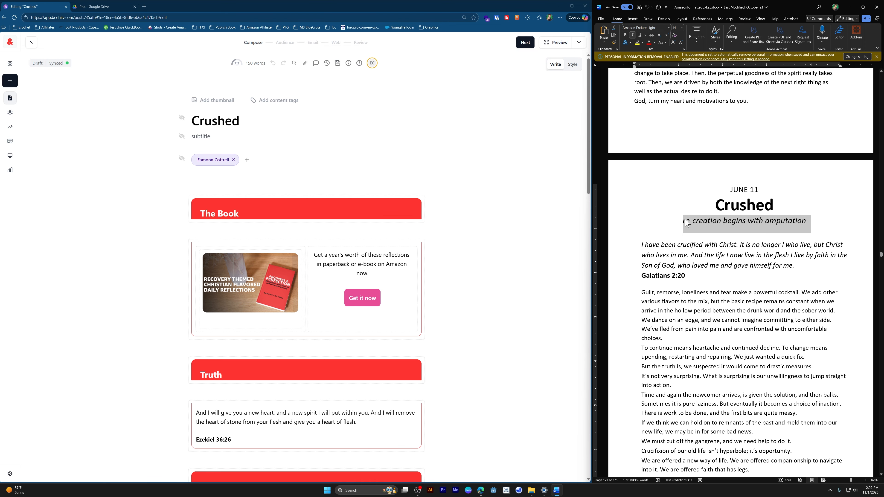
{"action": "key", "text": "ctrl+c"}
{"action": "left_click", "coordinate": [201, 136]}
{"action": "key", "text": "ctrl+v"}
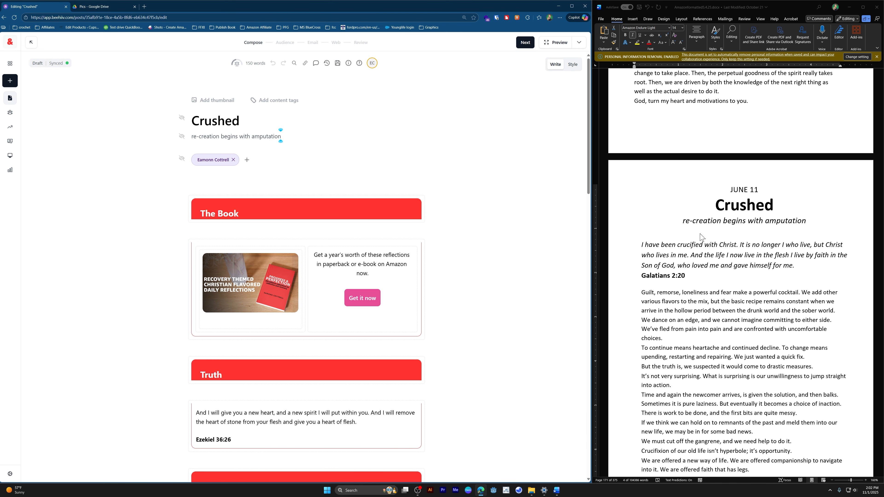
{"action": "triple_click", "coordinate": [704, 247]}
{"action": "key", "text": "ctrl+c"}
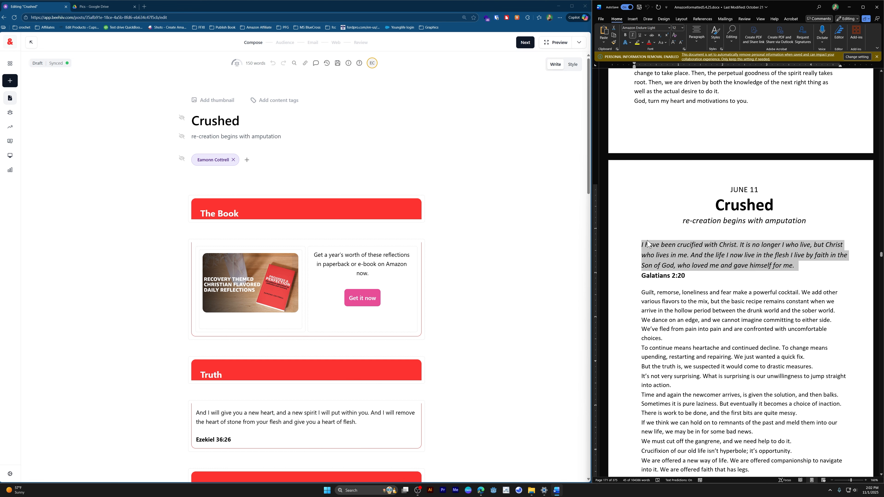
{"action": "triple_click", "coordinate": [275, 137]}
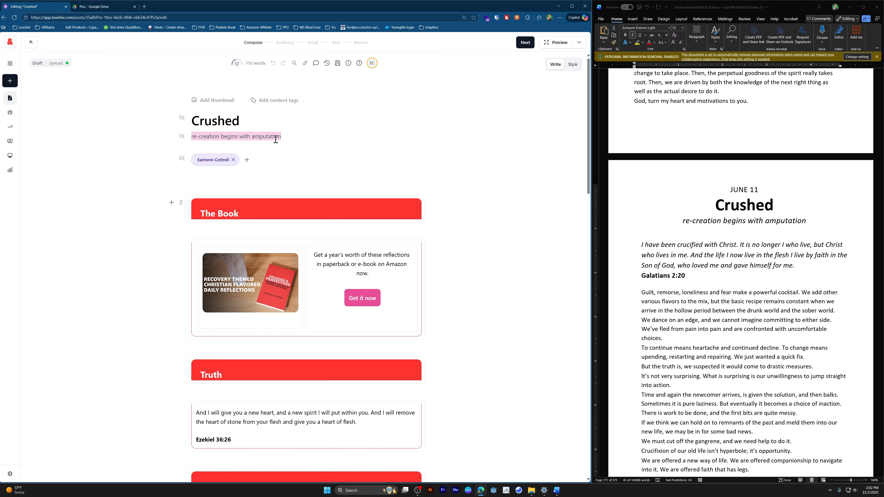
{"action": "key", "text": "ctrl+v"}
{"action": "key", "text": "ctrl+z"}
{"action": "double_click", "coordinate": [713, 223]}
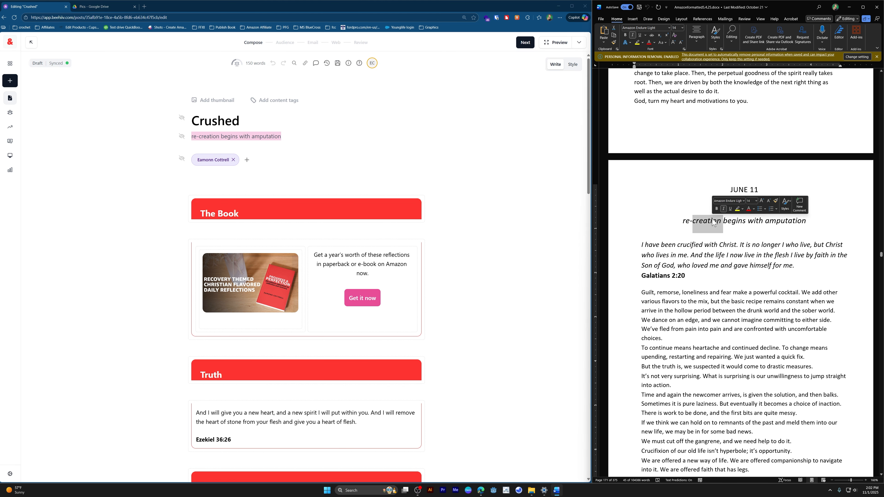
Replace the Truth section's verse with the June 11 verse beginning "I have been crucified with Christ" from the Word document.
{"action": "triple_click", "coordinate": [688, 255]}
{"action": "double_click", "coordinate": [688, 253]}
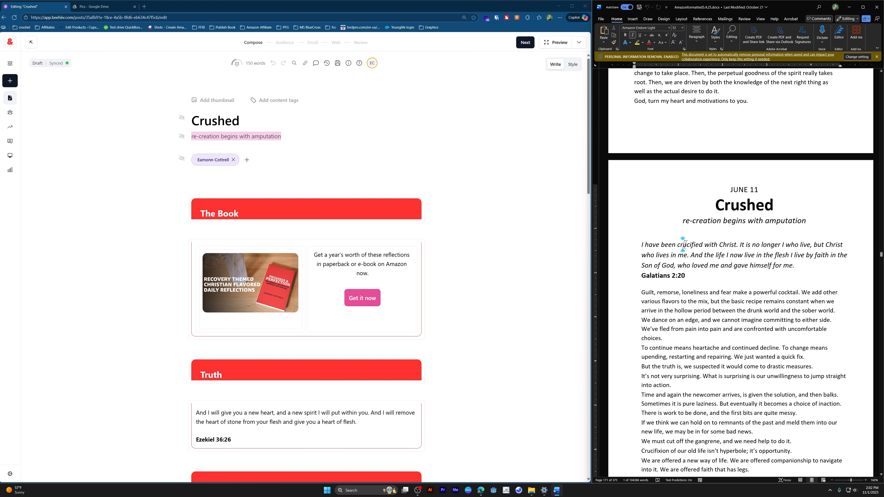
{"action": "triple_click", "coordinate": [682, 248]}
{"action": "scroll", "coordinate": [348, 282], "scroll_direction": "down", "scroll_amount": 3}
{"action": "triple_click", "coordinate": [300, 305]}
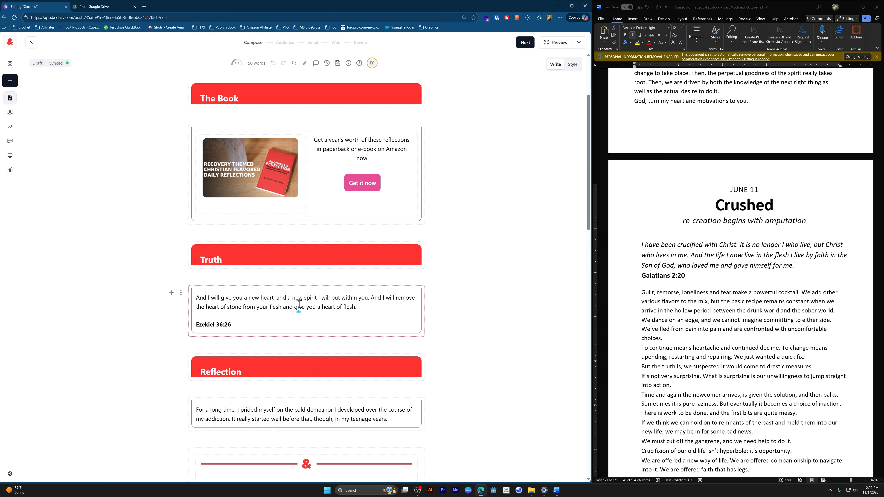
{"action": "key", "text": "ctrl+v"}
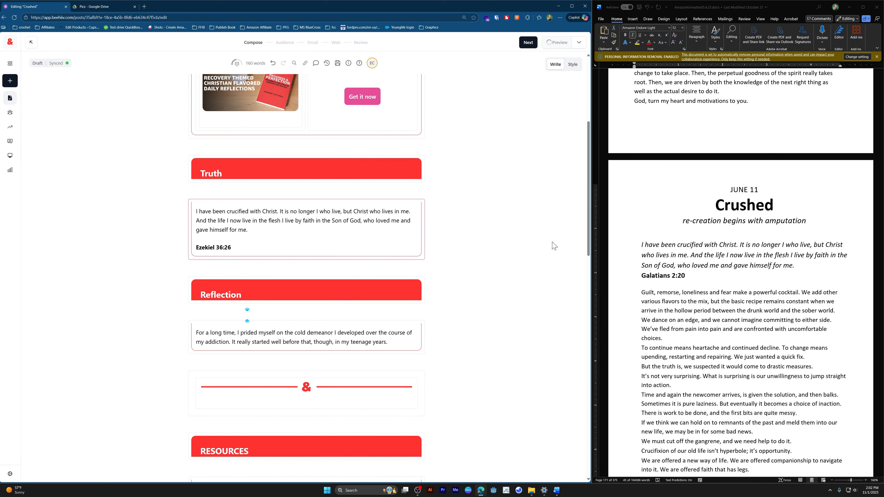
Replace the Bible reference in the Truth section with "Galatians 2:20" from the Word document.
{"action": "left_click_drag", "start_coordinate": [696, 272], "coordinate": [645, 280]}
{"action": "key", "text": "ctrl+c"}
{"action": "left_click", "coordinate": [235, 247]}
{"action": "triple_click", "coordinate": [234, 247]}
{"action": "key", "text": "ctrl+v"}
Copy the June 11 reflection in the Word document, from "Guilt, remorse, loneliness" through "God, help me let go of whatever I'm still holding on to.".
{"action": "triple_click", "coordinate": [709, 296]}
{"action": "scroll", "coordinate": [708, 300], "scroll_direction": "down", "scroll_amount": 3}
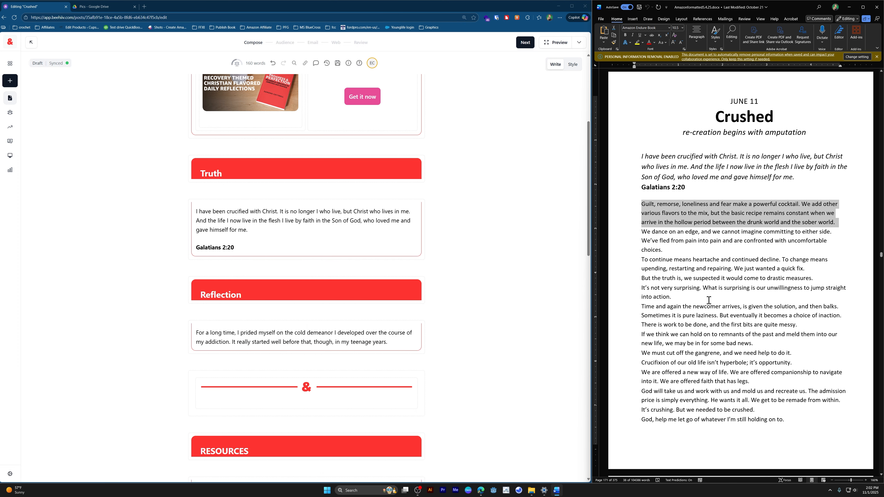
{"action": "left_click", "coordinate": [735, 414], "text": "shift"}
{"action": "key", "text": "shift+Down"}
{"action": "key", "text": "ctrl+c"}
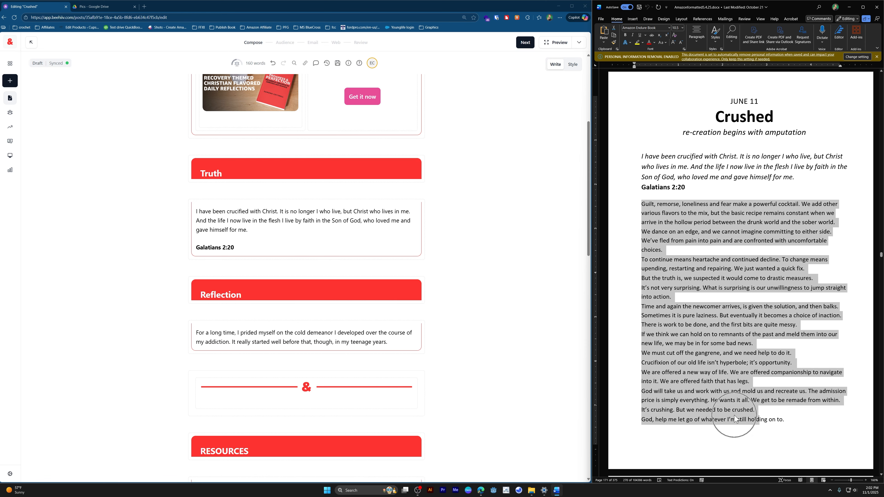
{"action": "key", "text": "shift+Down"}
{"action": "key", "text": "shift+Left"}
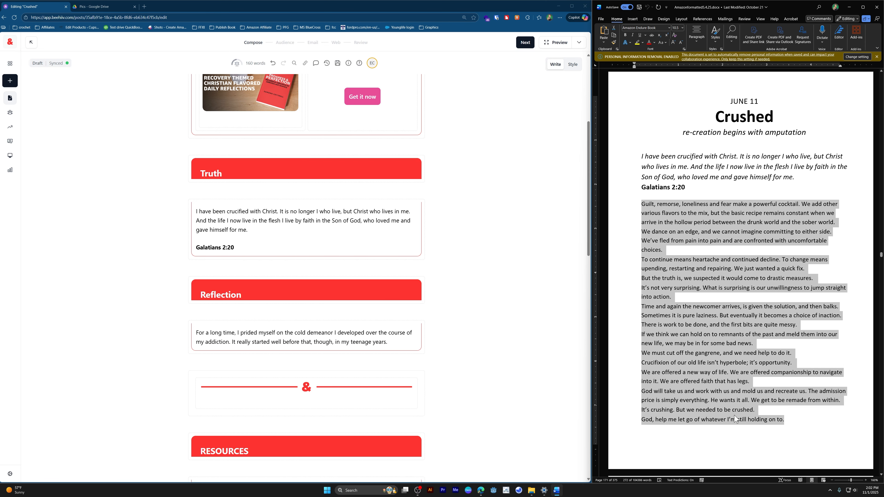
Try to paste the copied June 11 reflection over the Reflection section's placeholder text, then undo it.
{"action": "triple_click", "coordinate": [342, 341]}
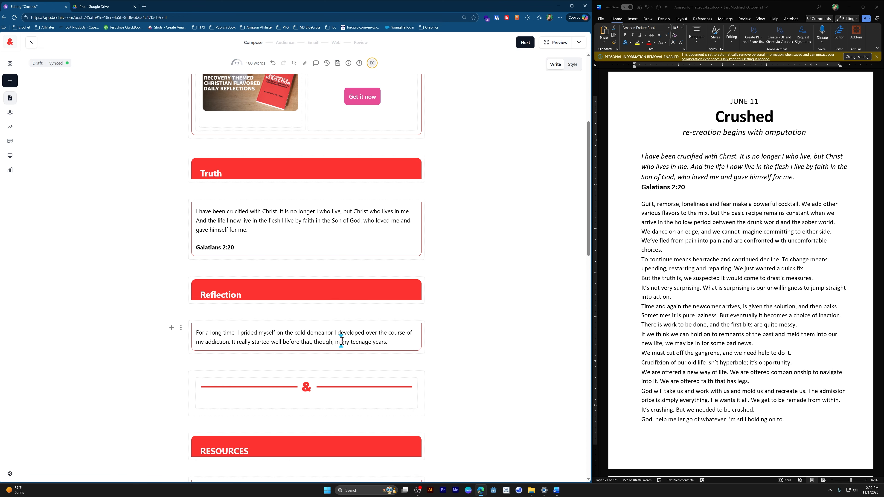
{"action": "key", "text": "ctrl+v"}
{"action": "scroll", "coordinate": [342, 334], "scroll_direction": "down", "scroll_amount": 15}
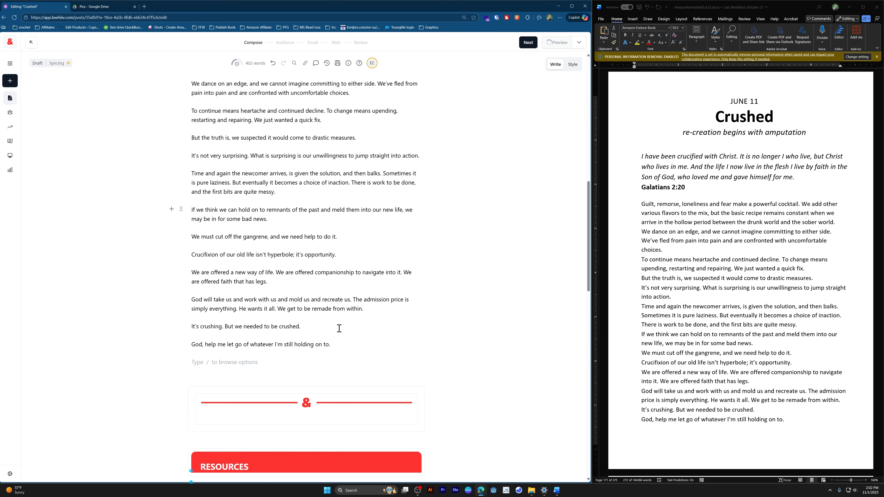
{"action": "scroll", "coordinate": [313, 320], "scroll_direction": "up", "scroll_amount": 5}
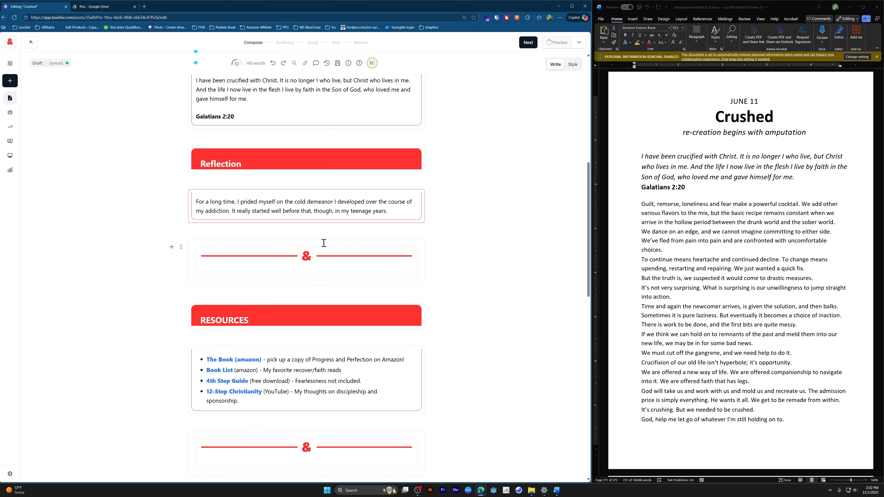
Replace the Reflection section's placeholder paragraph inside its bordered box with the copied June 11 reflection.
{"action": "triple_click", "coordinate": [309, 206]}
{"action": "key", "text": "ctrl+v"}
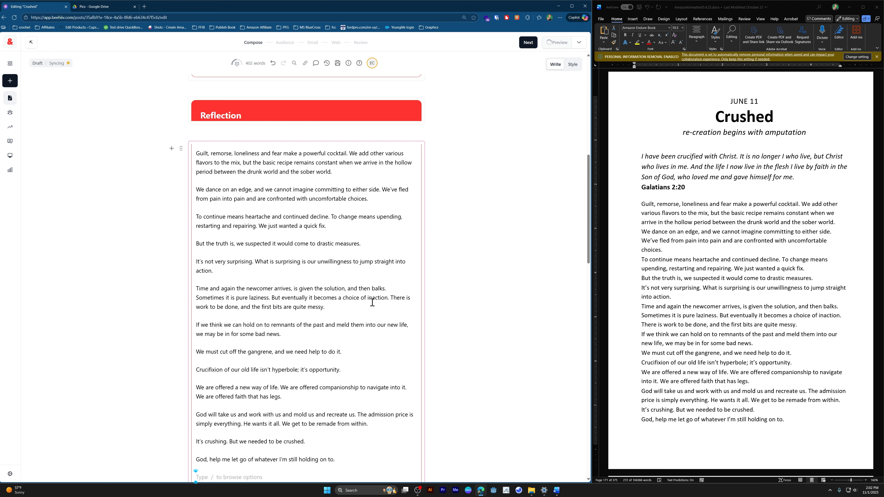
{"action": "scroll", "coordinate": [372, 303], "scroll_direction": "up", "scroll_amount": 10}
{"action": "scroll", "coordinate": [386, 206], "scroll_direction": "up", "scroll_amount": 1}
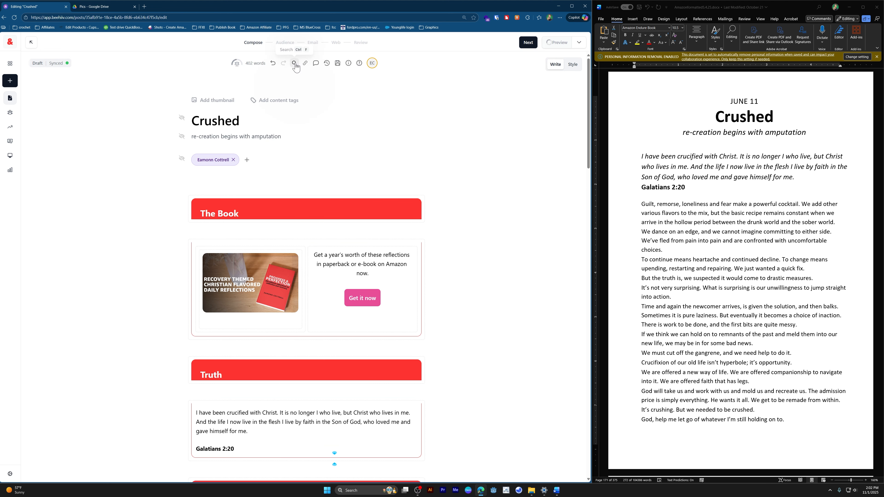
Clear all default web audiences so the post publishes to Email Only, and proceed to the review.
{"action": "left_click", "coordinate": [286, 42]}
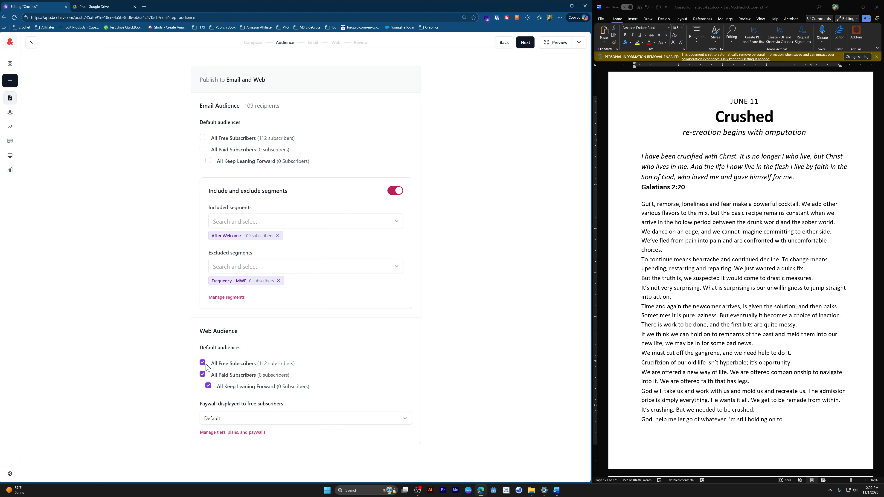
{"action": "left_click", "coordinate": [202, 363]}
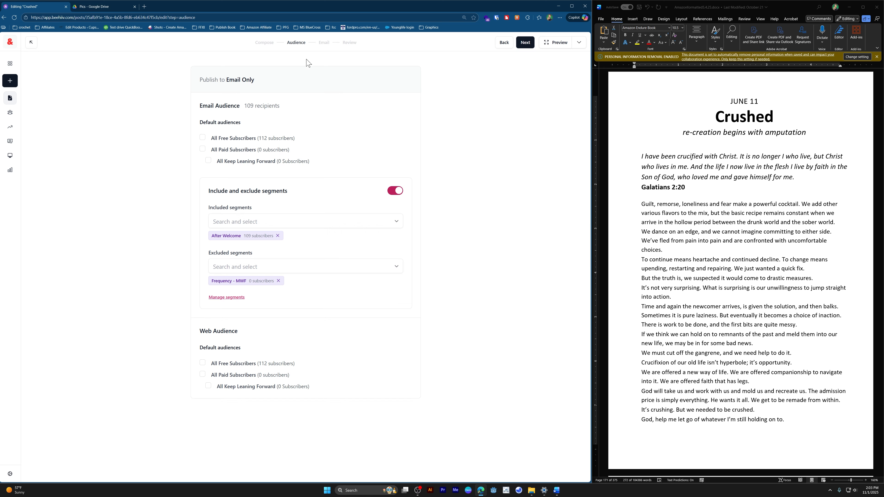
{"action": "left_click", "coordinate": [352, 43]}
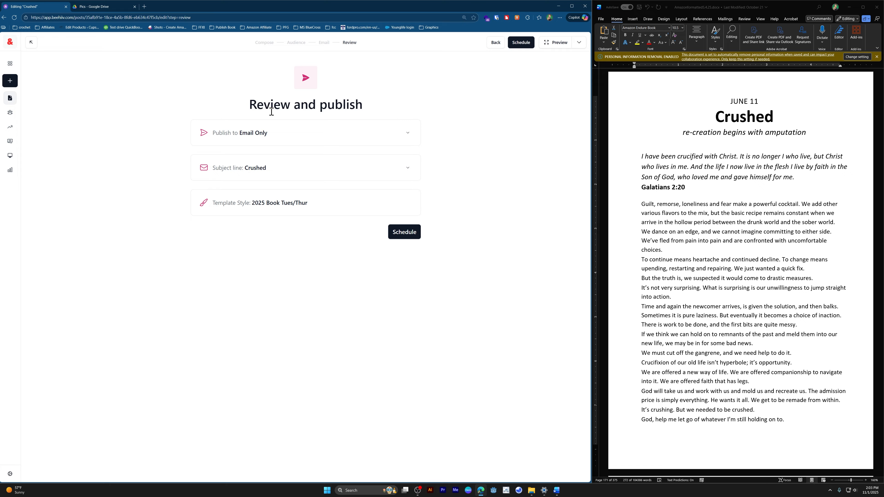
Schedule the "Crushed" post for November 11, 2025 at 4:47 AM.
{"action": "left_click", "coordinate": [404, 232]}
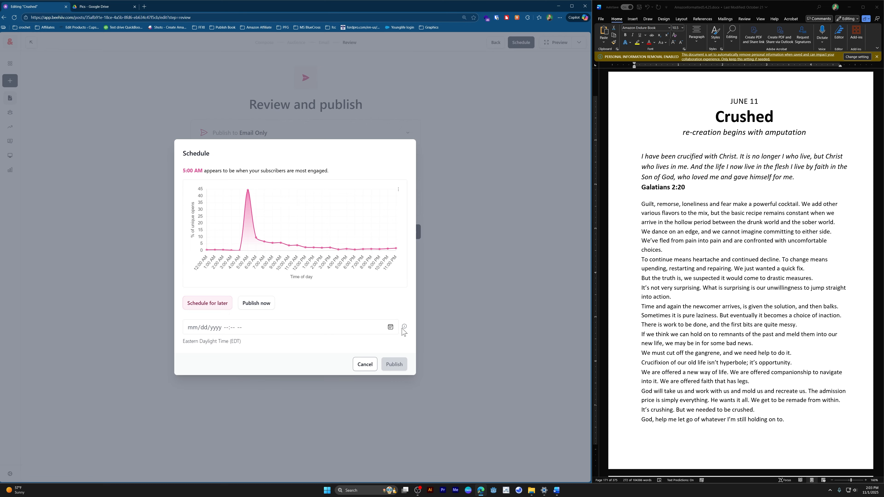
{"action": "left_click", "coordinate": [391, 328]}
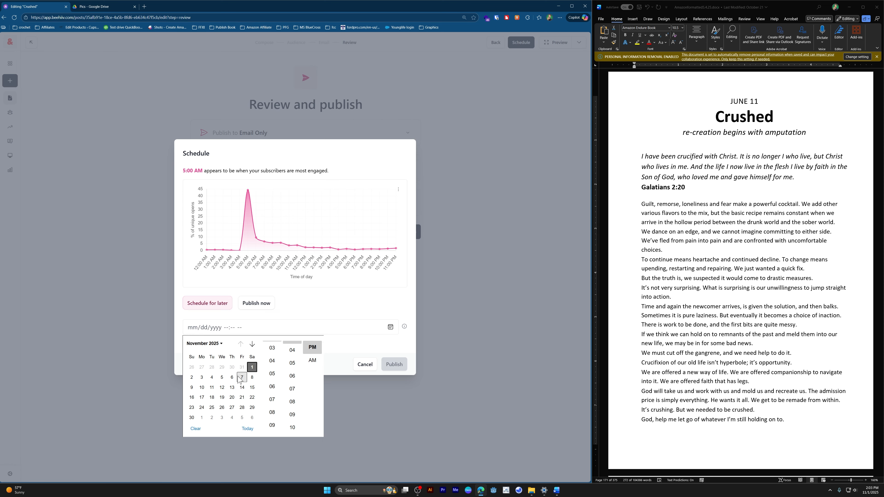
{"action": "left_click", "coordinate": [212, 387]}
{"action": "left_click", "coordinate": [272, 361]}
{"action": "scroll", "coordinate": [293, 379], "scroll_direction": "down", "scroll_amount": 12}
{"action": "left_click", "coordinate": [292, 386]}
{"action": "left_click", "coordinate": [312, 360]}
{"action": "left_click", "coordinate": [358, 382]}
Start a post from the 2025 Book ALL template and title it with the June 12 heading "Be Alert" copied from the Word document.
{"action": "scroll", "coordinate": [731, 181], "scroll_direction": "down", "scroll_amount": 10}
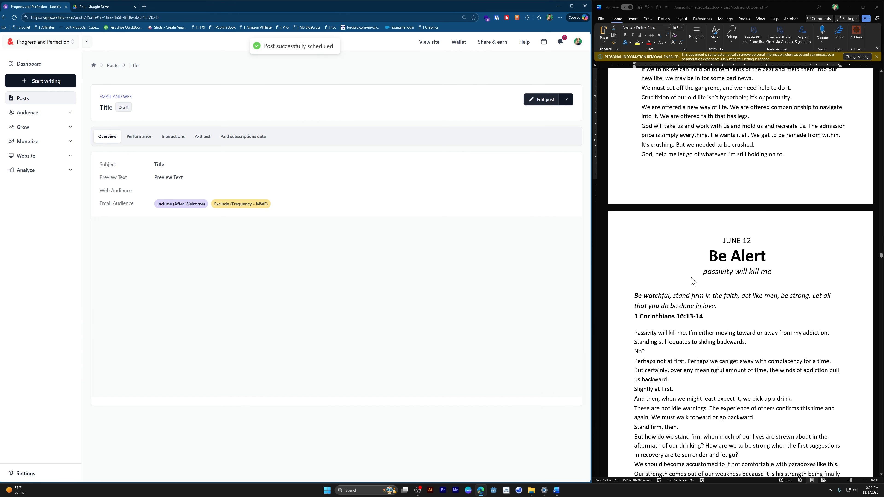
{"action": "double_click", "coordinate": [731, 191]}
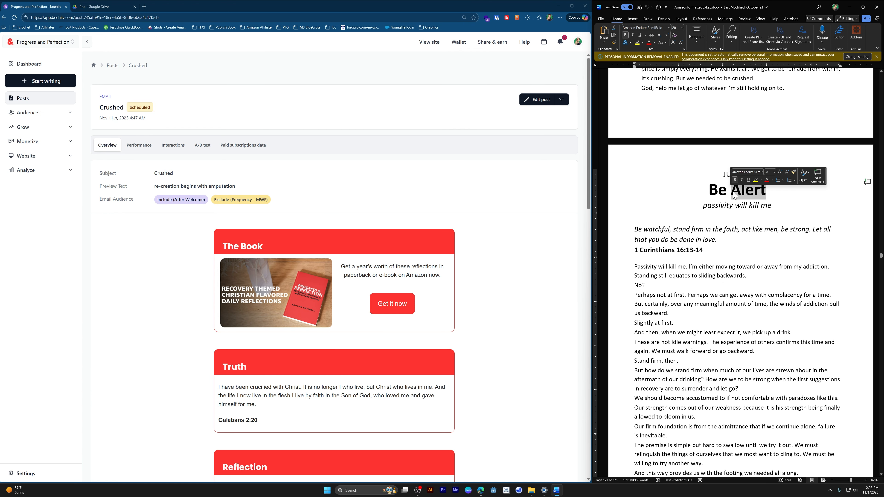
{"action": "triple_click", "coordinate": [738, 195]}
{"action": "key", "text": "ctrl+c"}
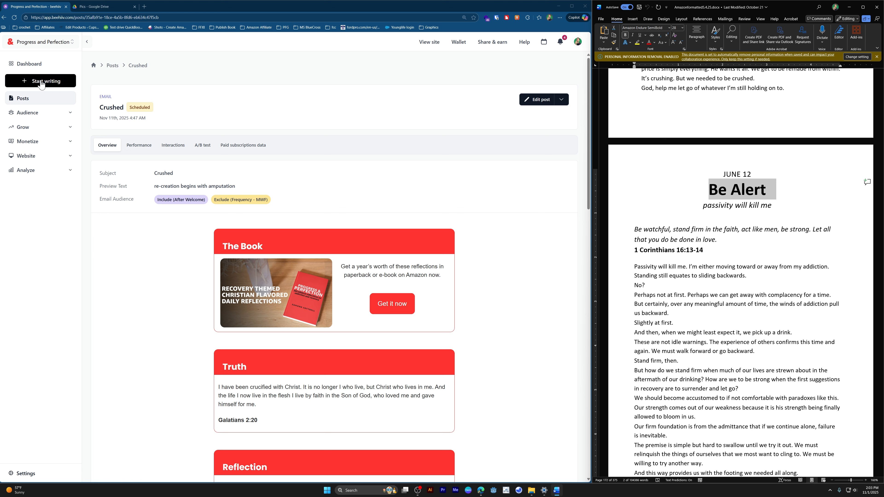
{"action": "left_click", "coordinate": [42, 81]}
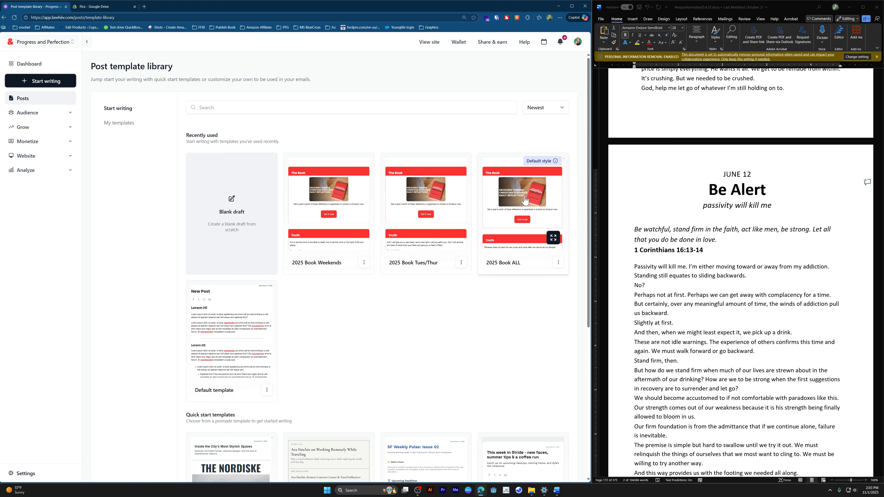
{"action": "left_click", "coordinate": [534, 266]}
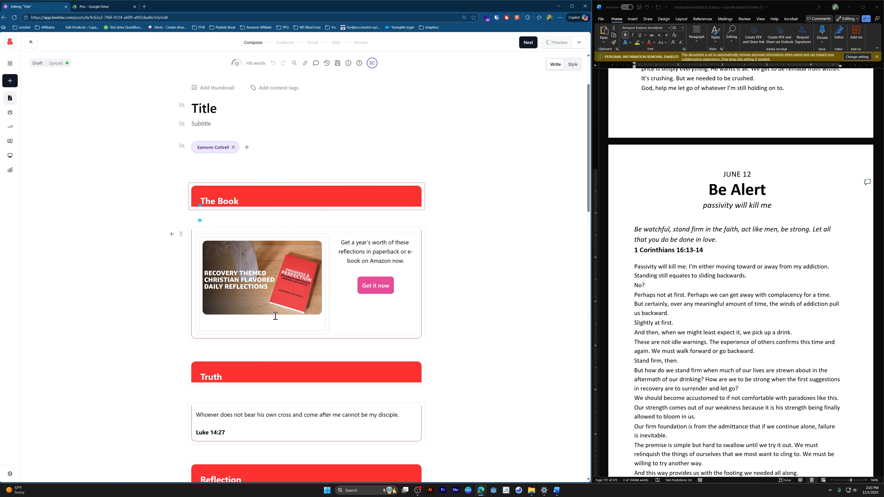
{"action": "double_click", "coordinate": [203, 199]}
{"action": "key", "text": "ctrl+v"}
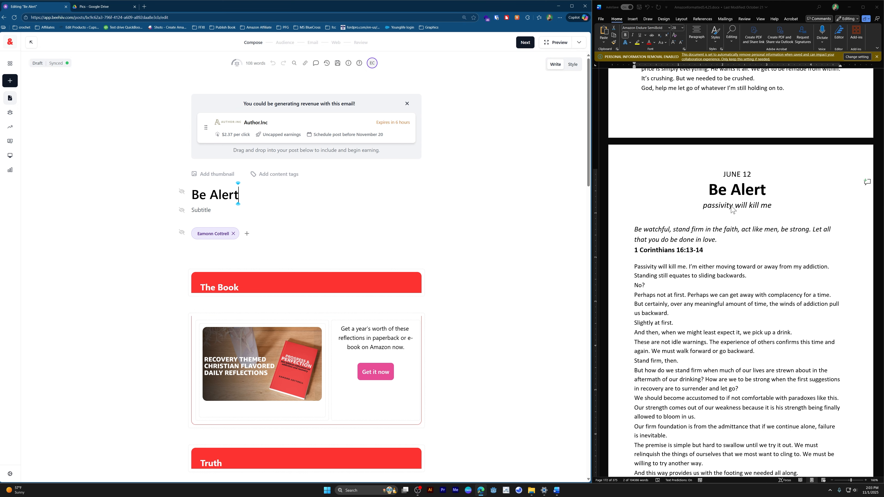
Copy the June 12 subtitle "passivity will kill me" from the Word document into the post's subtitle.
{"action": "triple_click", "coordinate": [733, 209]}
{"action": "key", "text": "ctrl+c"}
{"action": "left_click", "coordinate": [206, 211]}
{"action": "key", "text": "ctrl+v"}
Replace the Truth section's verse with the June 12 verse beginning "Be watchful, stand firm in the faith" from the Word document.
{"action": "triple_click", "coordinate": [688, 239]}
{"action": "key", "text": "ctrl+c"}
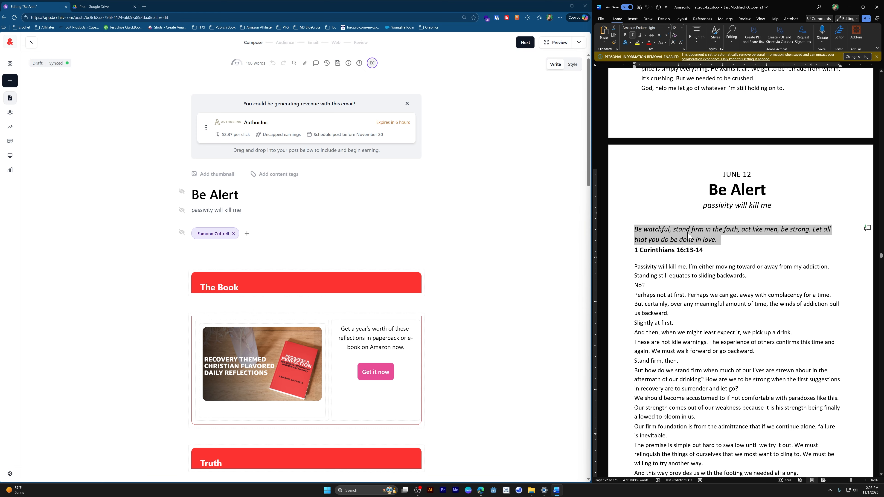
{"action": "scroll", "coordinate": [292, 264], "scroll_direction": "down", "scroll_amount": 5}
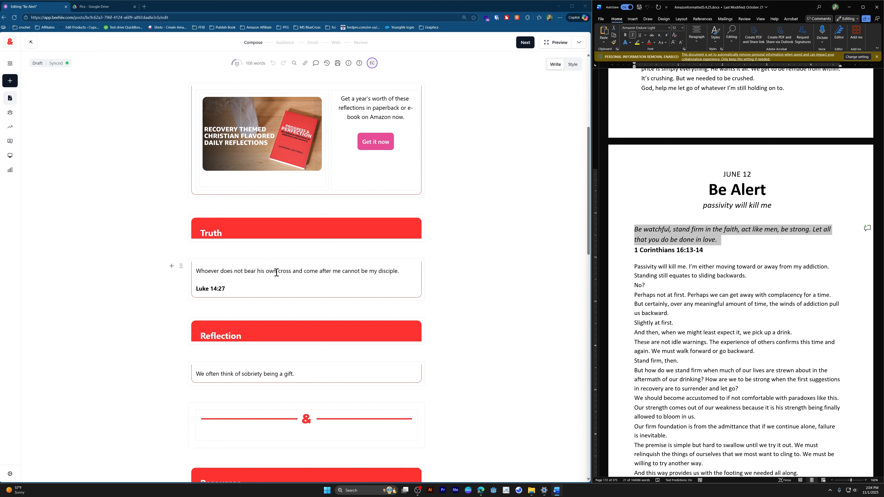
{"action": "triple_click", "coordinate": [276, 273]}
{"action": "key", "text": "ctrl+v"}
Try to replace the Luke 14:27 reference in the Truth section with the June 12 reference, undoing the edits.
{"action": "double_click", "coordinate": [693, 250]}
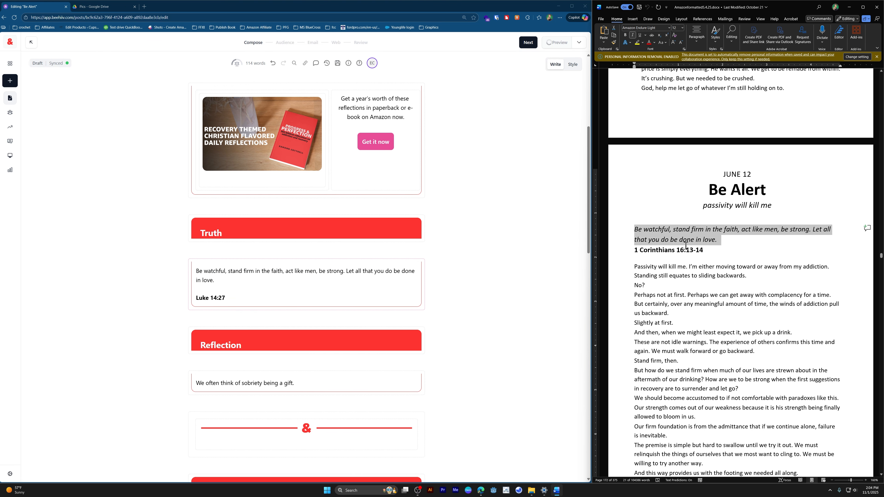
{"action": "double_click", "coordinate": [694, 247]}
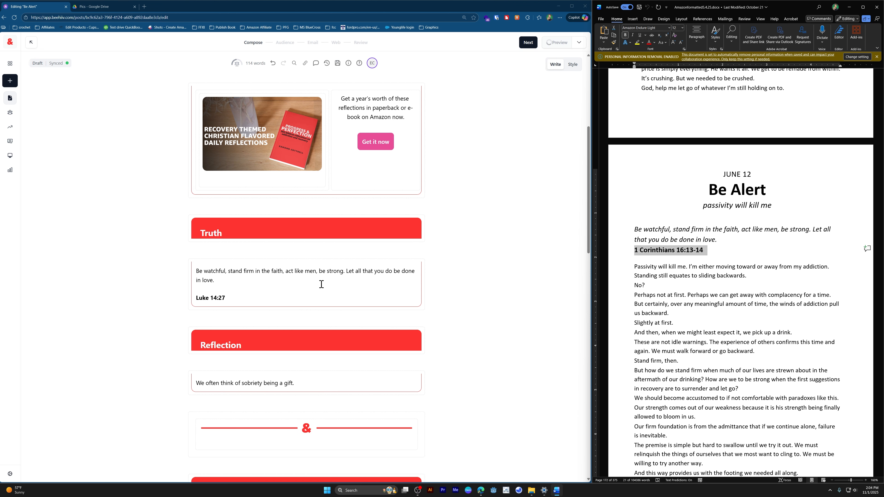
{"action": "left_click", "coordinate": [266, 295]}
{"action": "triple_click", "coordinate": [265, 295]}
{"action": "type", "text": "-"}
{"action": "key", "text": "ctrl+z"}
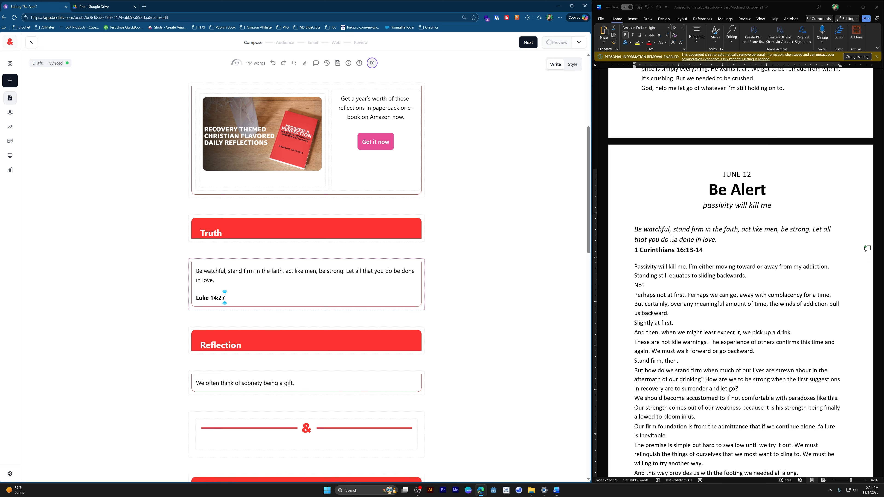
{"action": "triple_click", "coordinate": [696, 251]}
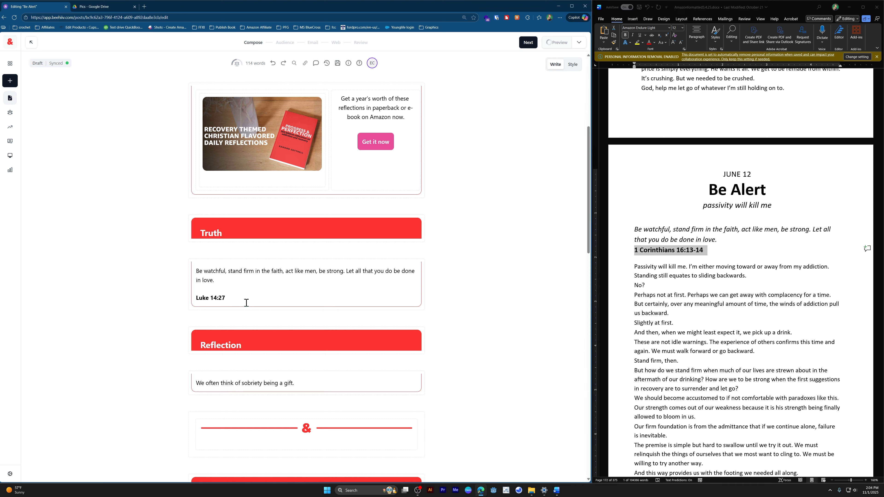
{"action": "left_click", "coordinate": [225, 298]}
{"action": "key", "text": "shift+Home"}
{"action": "key", "text": "BackSpace"}
{"action": "key", "text": "ctrl+z"}
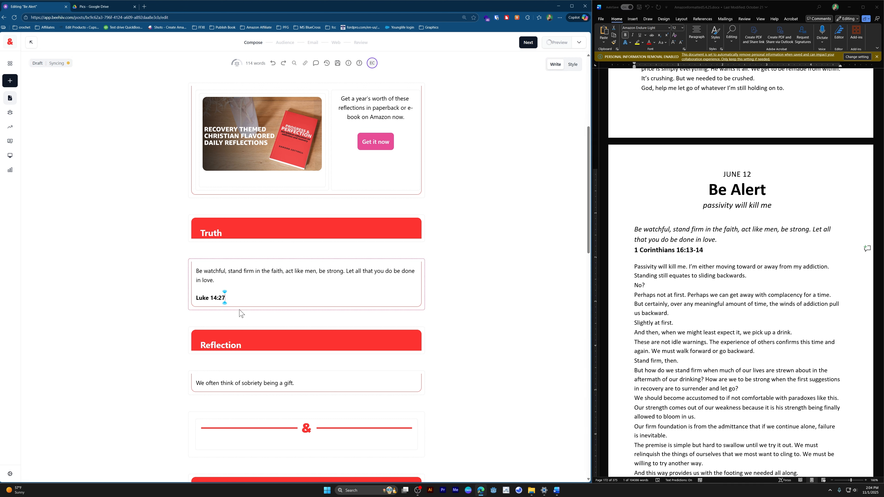
{"action": "key", "text": "shift+Home"}
{"action": "type", "text": "-"}
{"action": "key", "text": "ctrl+z"}
Replace the Bible reference in the Truth section with "1 Corinthians 16:13-14" from the Word document.
{"action": "left_click_drag", "start_coordinate": [704, 251], "coordinate": [635, 254]}
{"action": "key", "text": "ctrl+c"}
{"action": "left_click", "coordinate": [285, 300]}
{"action": "key", "text": "shift+Home"}
{"action": "key", "text": "ctrl+v"}
Copy the June 12 reflection in the Word document, from "Passivity will kill me" through "grab hold of your hope.".
{"action": "double_click", "coordinate": [662, 267]}
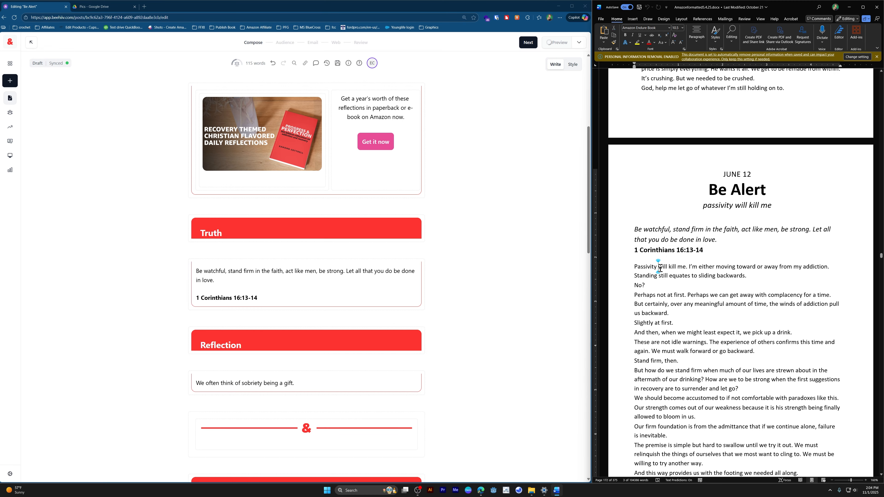
{"action": "left_click", "coordinate": [662, 267]}
{"action": "scroll", "coordinate": [720, 365], "scroll_direction": "down", "scroll_amount": 3}
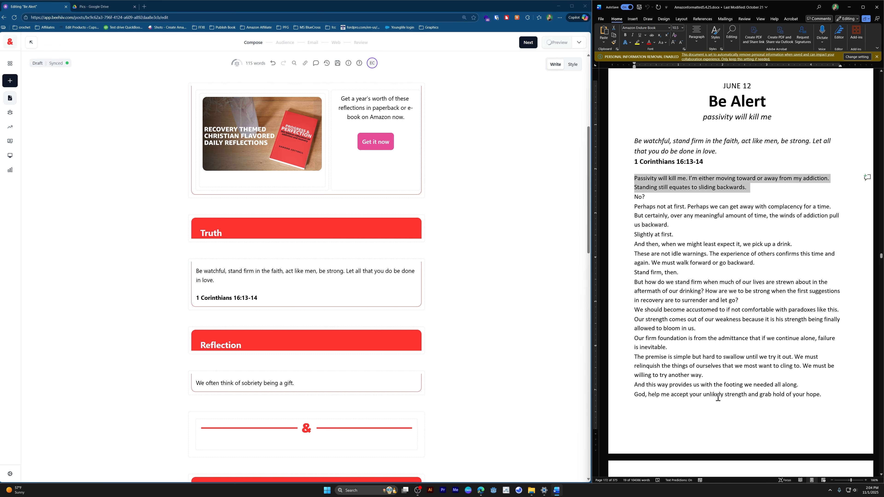
{"action": "left_click", "coordinate": [681, 397], "text": "shift"}
{"action": "key", "text": "shift+Left"}
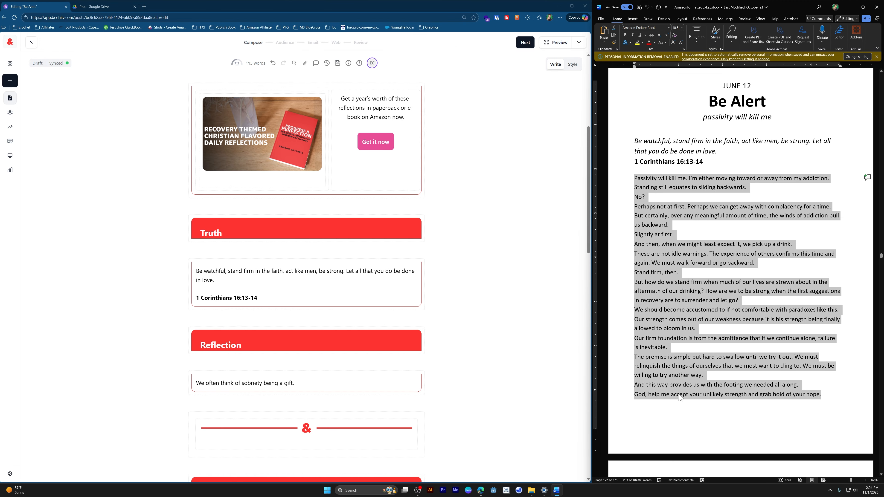
Try to paste the June 12 reflection over the Reflection section's placeholder, check its paragraphs, and undo the paste.
{"action": "triple_click", "coordinate": [244, 383]}
{"action": "key", "text": "ctrl+v"}
{"action": "scroll", "coordinate": [243, 279], "scroll_direction": "up", "scroll_amount": 1}
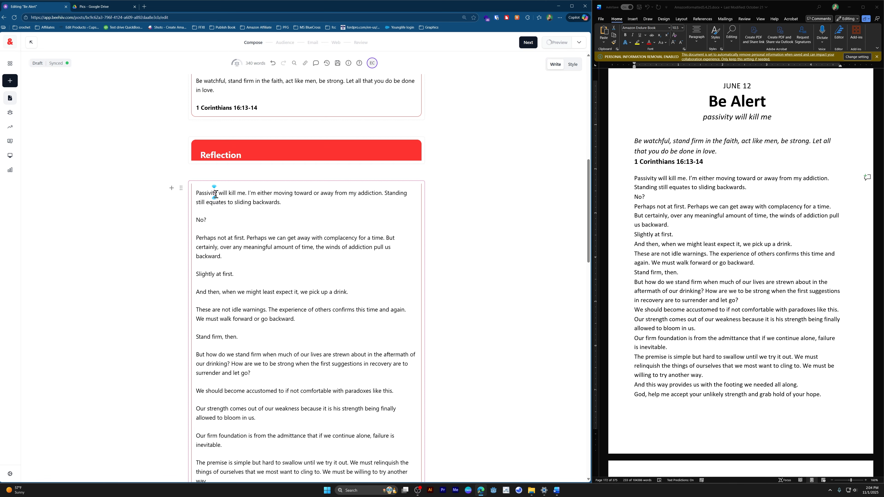
{"action": "triple_click", "coordinate": [215, 194]}
{"action": "scroll", "coordinate": [270, 324], "scroll_direction": "down", "scroll_amount": 2}
{"action": "left_click", "coordinate": [312, 321]}
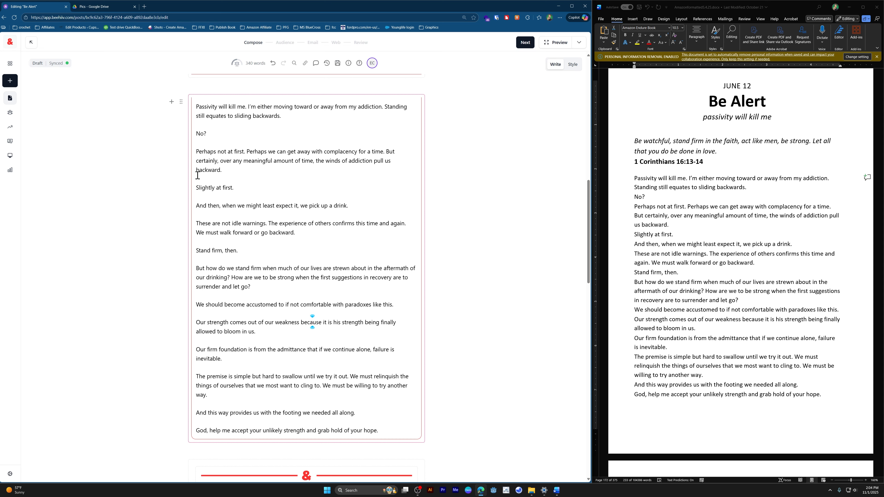
{"action": "left_click", "coordinate": [228, 101]}
{"action": "key", "text": "ctrl+z"}
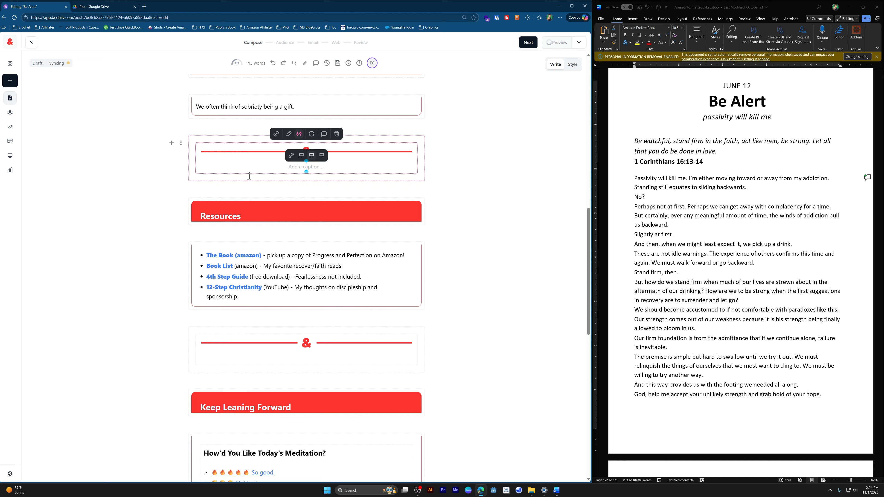
Replace the Reflection section's placeholder with the copied June 12 reflection and remove the empty paragraph at its end.
{"action": "left_click", "coordinate": [248, 107]}
{"action": "scroll", "coordinate": [216, 184], "scroll_direction": "up", "scroll_amount": 3}
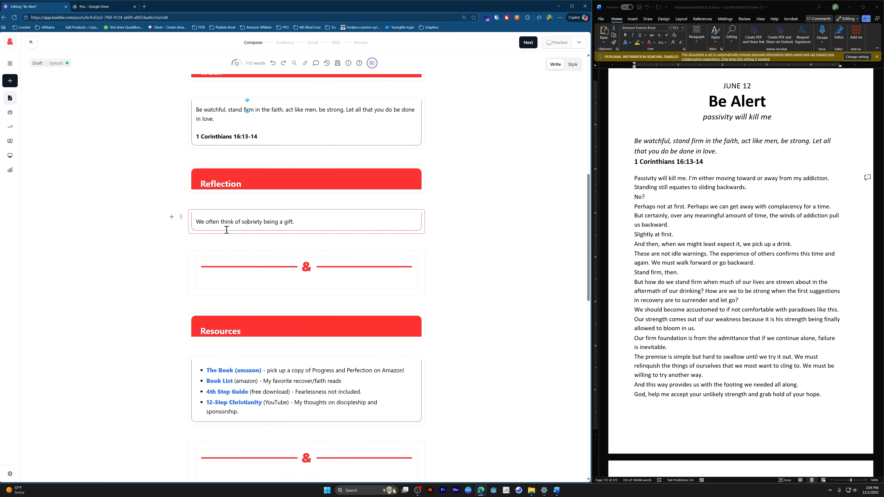
{"action": "triple_click", "coordinate": [233, 221]}
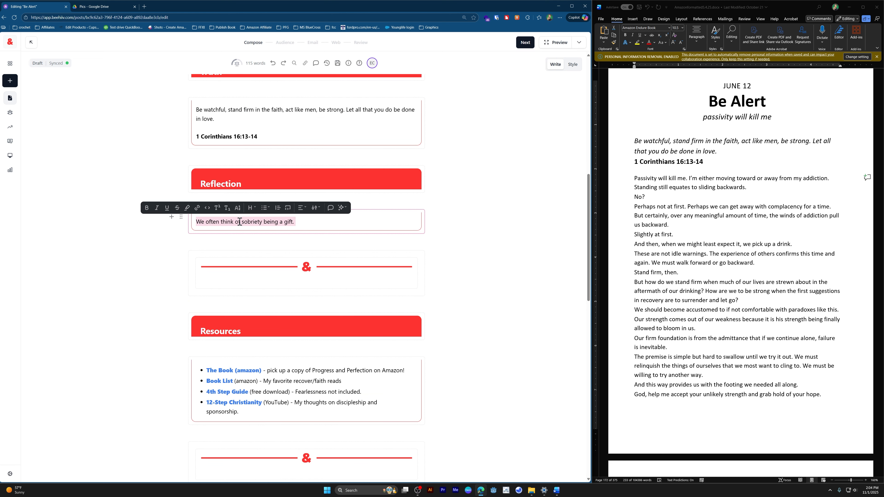
{"action": "triple_click", "coordinate": [243, 222]}
{"action": "left_click", "coordinate": [275, 222]}
{"action": "triple_click", "coordinate": [306, 231]}
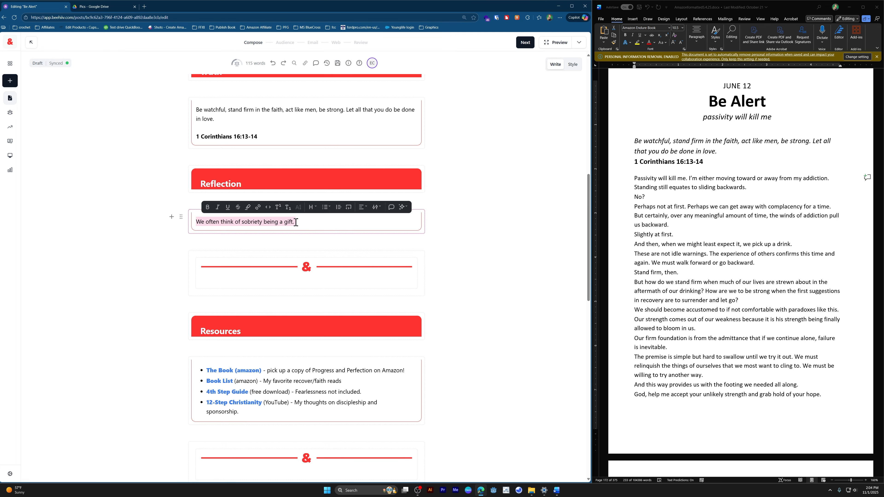
{"action": "type", "text": "Passivity will kill me. I’m either moving toward or away from my addiction. Standing still equates to sliding backwards. No? Perhaps not at first. Perhaps we can get away with complacency for a time. But certainly, over any meaningful amount of time, the winds of addiction pull us backward. Slightly at first. And then, when we might least expect it, we pick up a drink. These are not idle warnings. The experience of others confirms this time and again. We must walk forward or go backward. Stand firm, then. But how do we stand firm when much of our lives are strewn about in the aftermath of our drinking? How are we to be strong when the first suggestions in recovery are to surrender and let go? We should become accustomed to if not comfortable with paradoxes like this. Our strength comes out of our weakness because it is his strength being finally allowed to bloom in us. Our firm foundation is from the admittance that if we continue alone, failure is inevitable. The premise is simple but hard to swallow until we try it out. We must relinquish the things of ourselves that we most want to cling to. We must be willing to try another way. And this way provides us with the footing we needed all along. God, help me accept your unlikely strength and grab hold of your hope."}
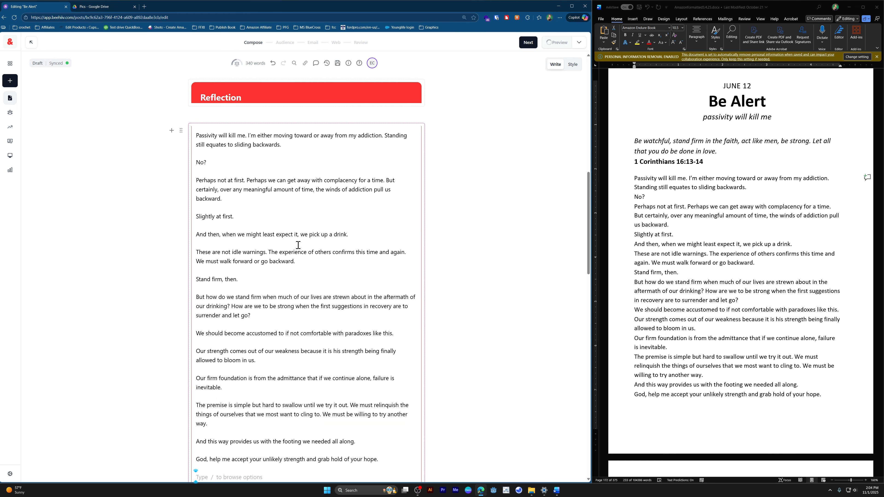
{"action": "scroll", "coordinate": [297, 245], "scroll_direction": "down", "scroll_amount": 3}
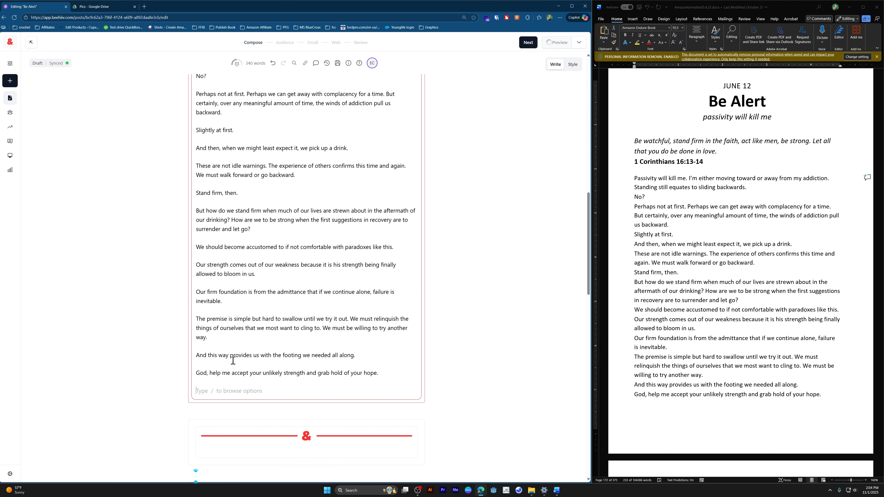
{"action": "key", "text": "BackSpace"}
{"action": "scroll", "coordinate": [264, 184], "scroll_direction": "up", "scroll_amount": 4}
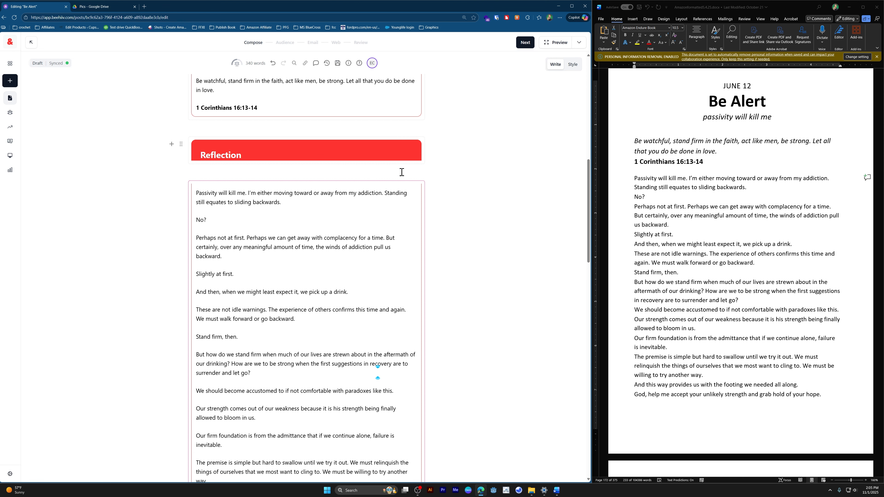
{"action": "scroll", "coordinate": [404, 171], "scroll_direction": "down", "scroll_amount": 5}
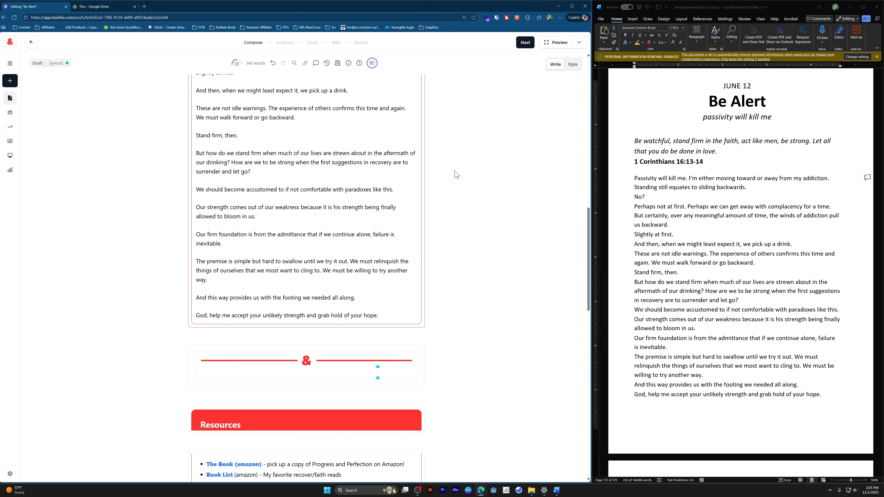
Make the "Be Alert" post email-only by removing all web audiences, and proceed to its final review.
{"action": "scroll", "coordinate": [398, 210], "scroll_direction": "up", "scroll_amount": 10}
{"action": "left_click", "coordinate": [285, 43]}
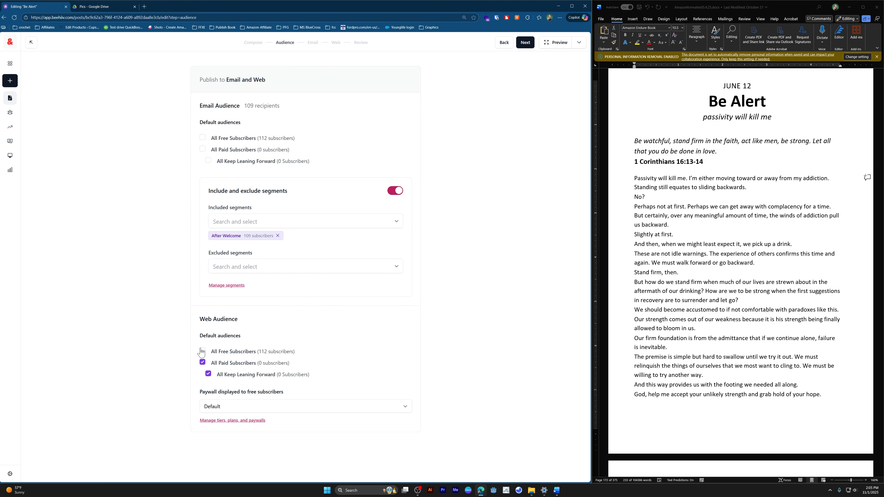
{"action": "left_click", "coordinate": [202, 362]}
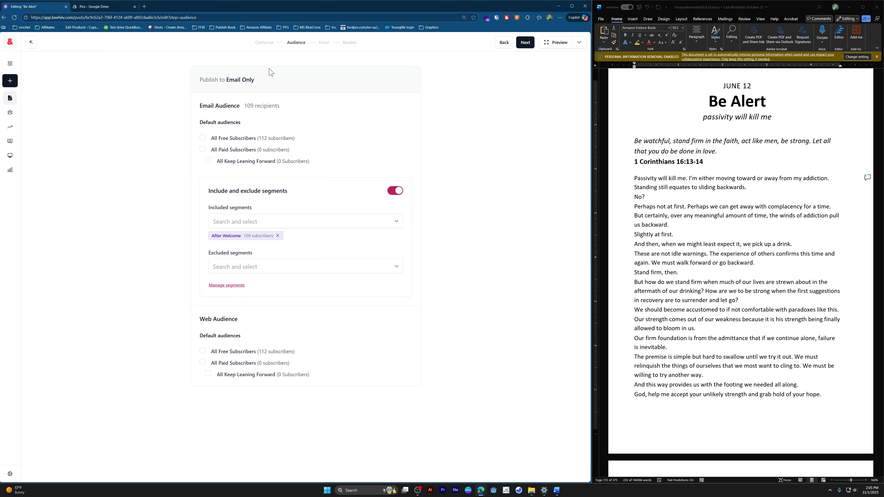
{"action": "left_click", "coordinate": [203, 352]}
{"action": "left_click", "coordinate": [349, 46]}
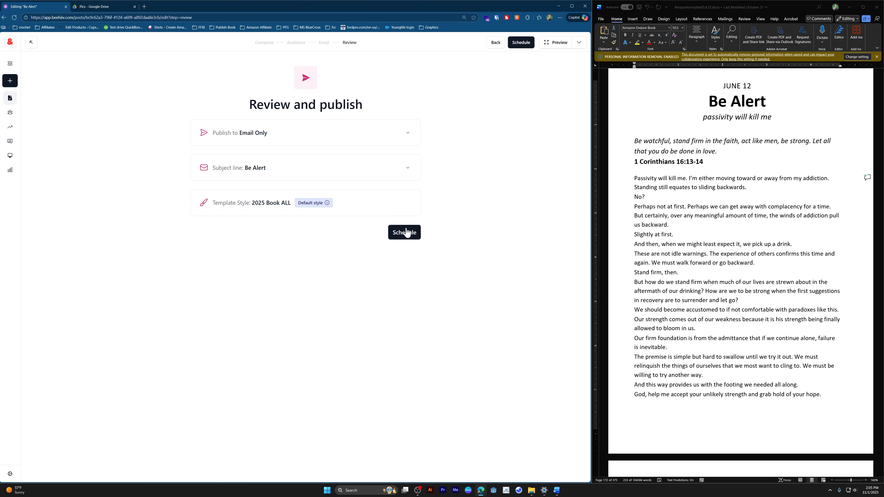
Schedule the "Be Alert" post for November 12, 2025 at 4:47 AM.
{"action": "left_click", "coordinate": [404, 232]}
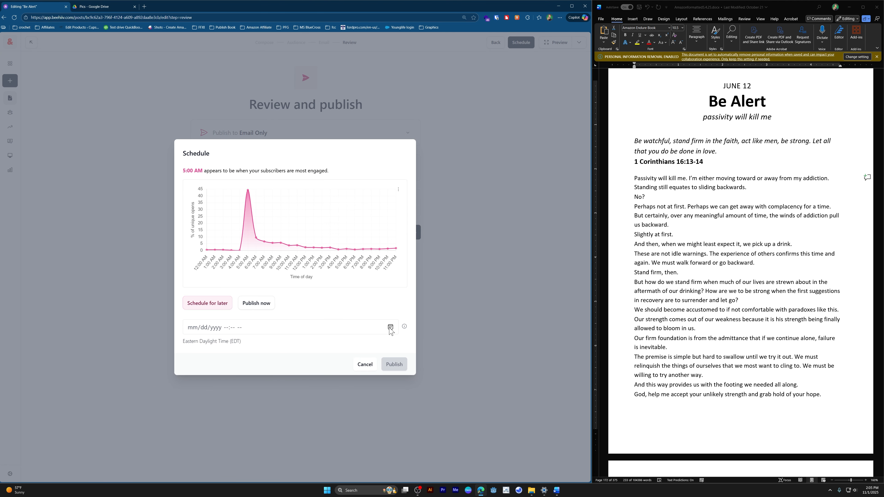
{"action": "left_click", "coordinate": [389, 327]}
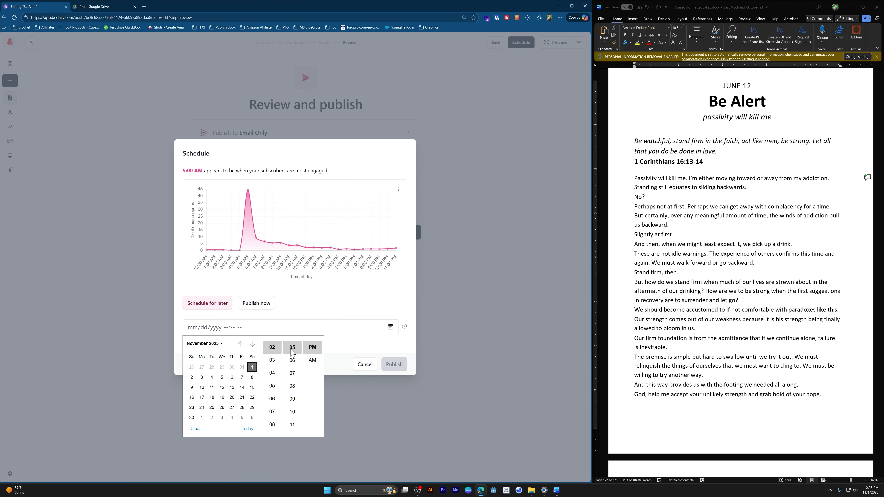
{"action": "left_click", "coordinate": [221, 387]}
{"action": "left_click", "coordinate": [273, 361]}
{"action": "scroll", "coordinate": [292, 378], "scroll_direction": "down", "scroll_amount": 15}
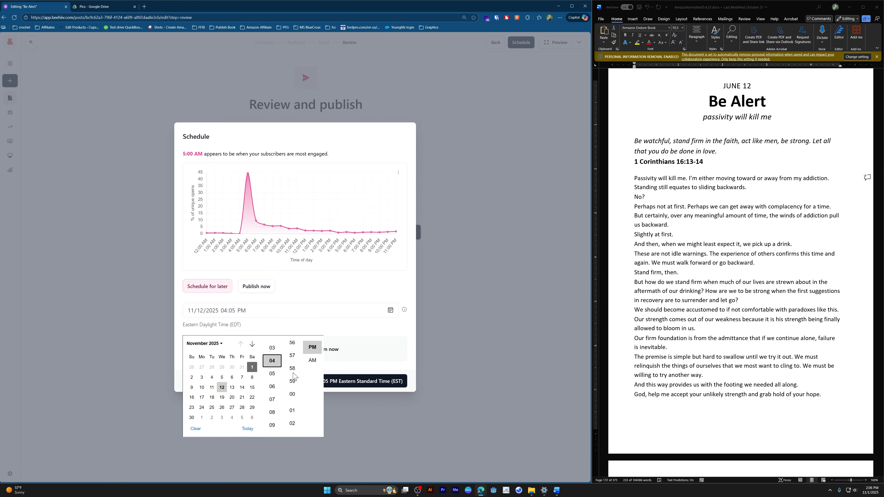
{"action": "scroll", "coordinate": [292, 377], "scroll_direction": "up", "scroll_amount": 3}
{"action": "left_click", "coordinate": [292, 411]}
{"action": "left_click", "coordinate": [312, 360]}
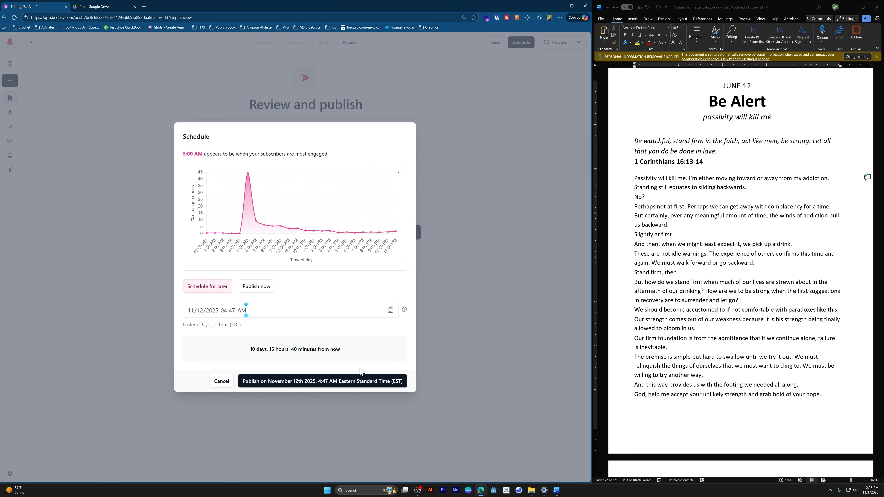
{"action": "left_click", "coordinate": [359, 384]}
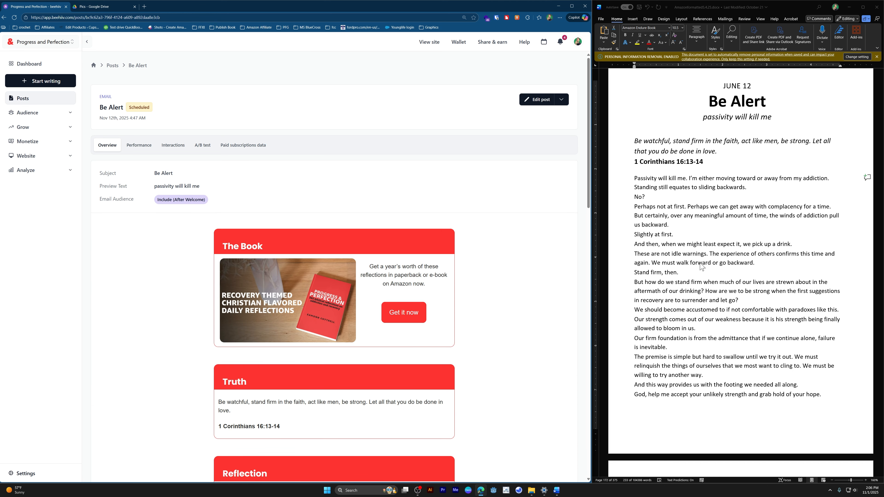
Find the June 13 reflection in the Word document and check the scheduled posts' dates against the system calendar.
{"action": "scroll", "coordinate": [759, 215], "scroll_direction": "down", "scroll_amount": 7}
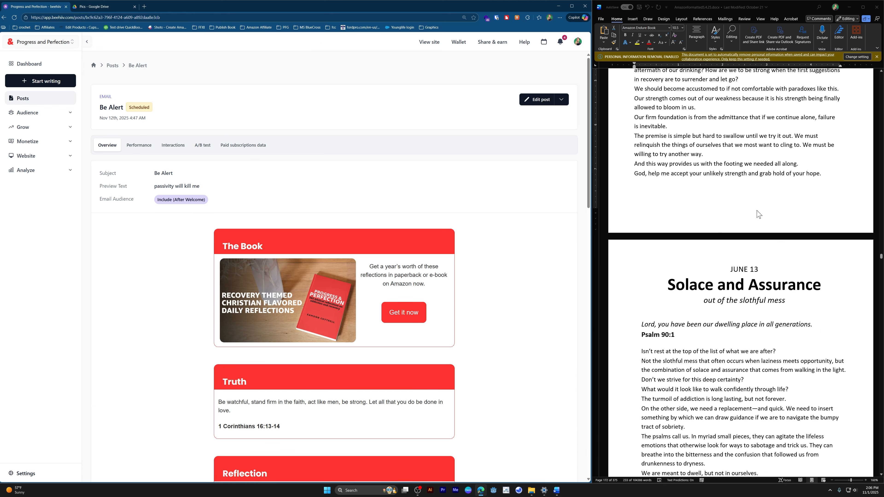
{"action": "left_click", "coordinate": [740, 204]}
{"action": "triple_click", "coordinate": [739, 204]}
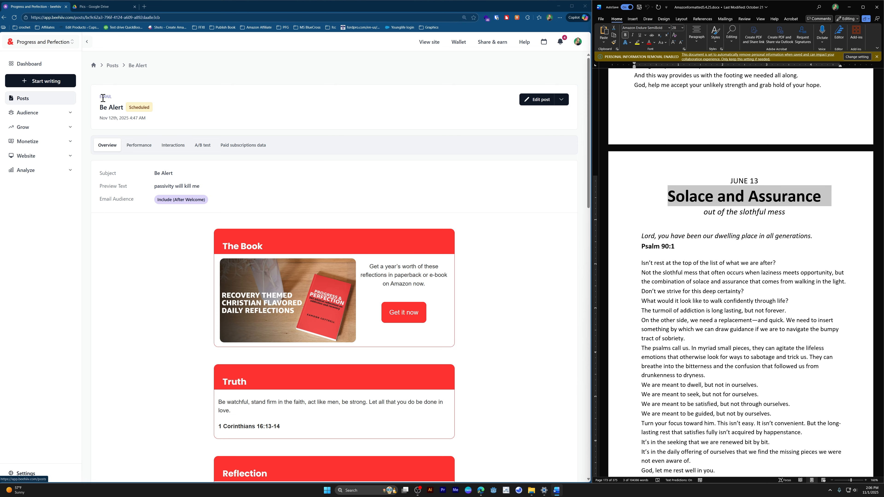
{"action": "left_click", "coordinate": [42, 82]}
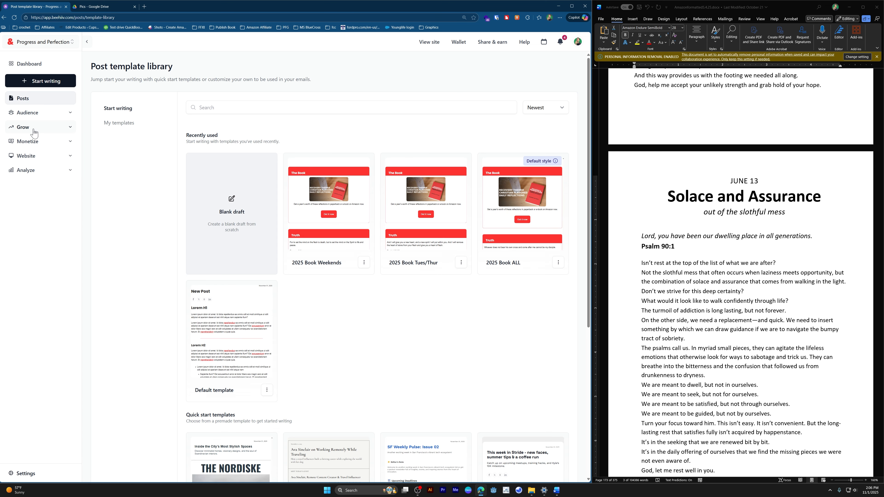
{"action": "left_click", "coordinate": [42, 99]}
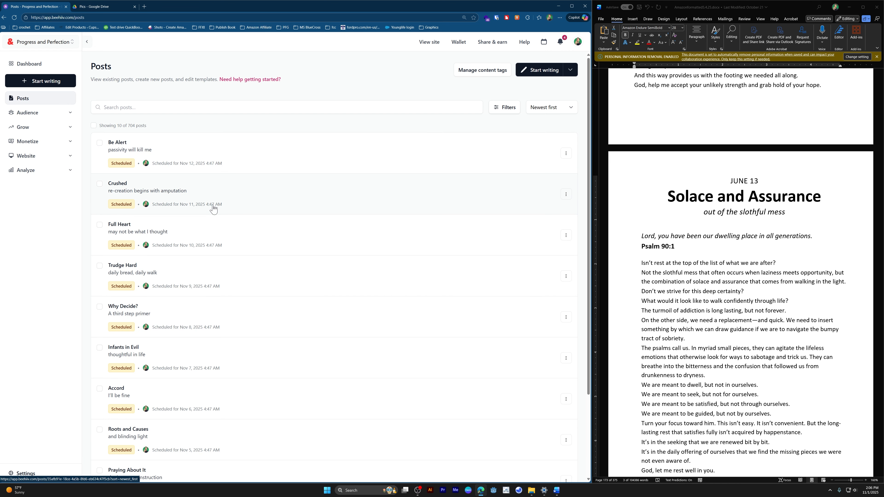
{"action": "left_click", "coordinate": [869, 491]}
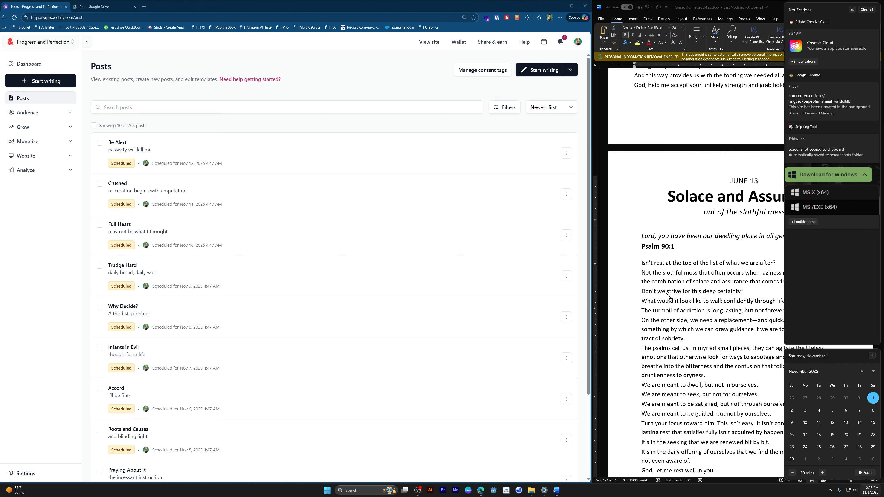
Create a post from the 2025 Book Tues/Thur template and title it "Solace and Assurance" from the Word document's June 13 page.
{"action": "left_click", "coordinate": [53, 82]}
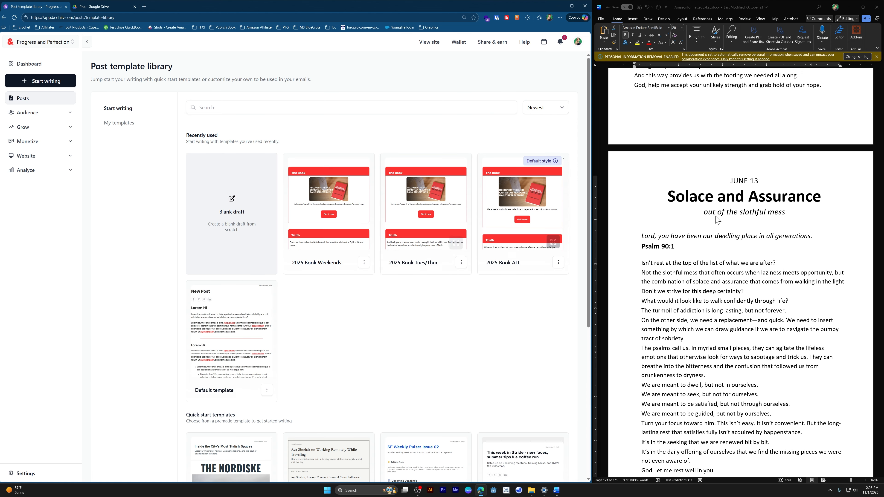
{"action": "triple_click", "coordinate": [725, 203]}
{"action": "left_click", "coordinate": [524, 199]}
{"action": "triple_click", "coordinate": [715, 193]}
{"action": "key", "text": "ctrl+c"}
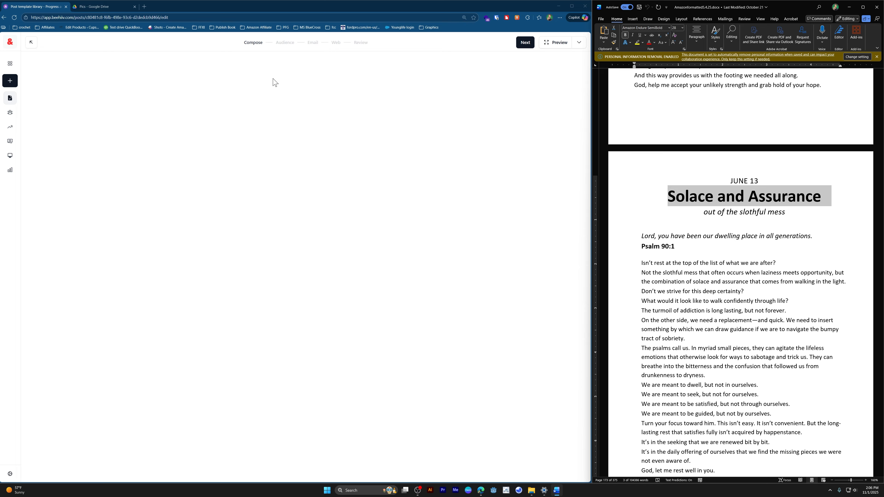
{"action": "double_click", "coordinate": [206, 121]}
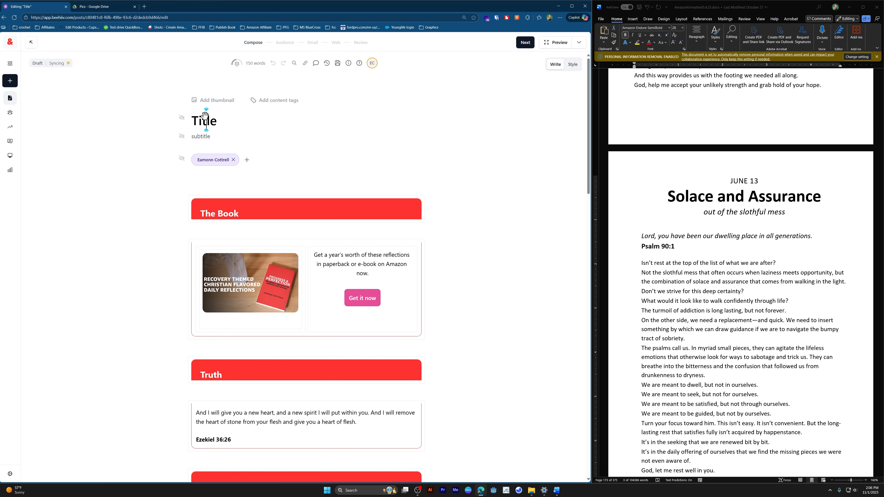
{"action": "key", "text": "ctrl+v"}
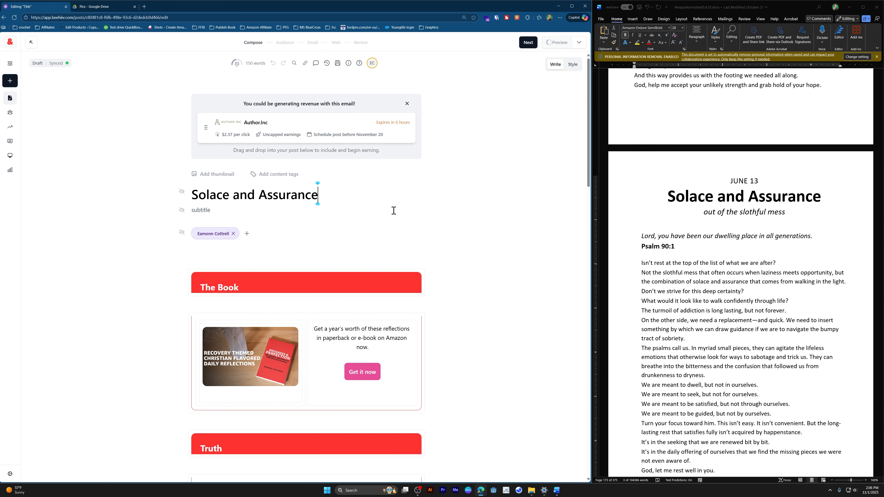
Set the post's subtitle to "out of the slothful mess", copied from the June 13 page.
{"action": "triple_click", "coordinate": [728, 218]}
{"action": "key", "text": "ctrl+c"}
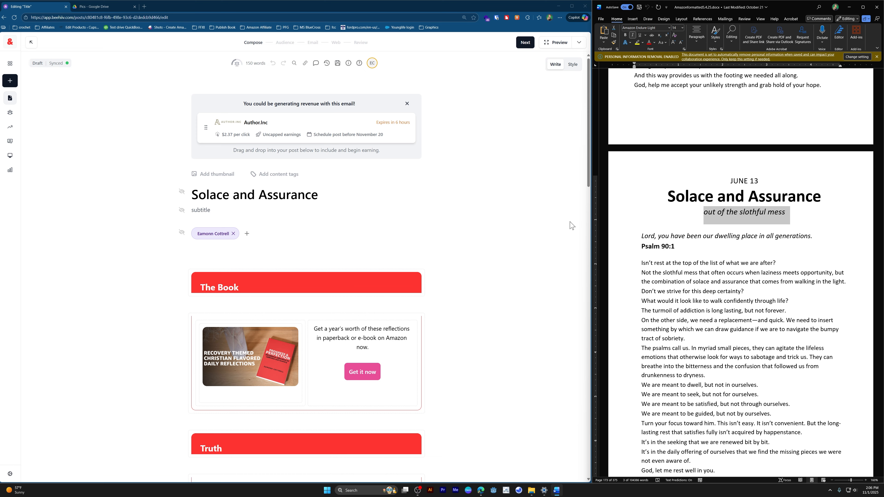
{"action": "left_click", "coordinate": [207, 210]}
{"action": "key", "text": "ctrl+v"}
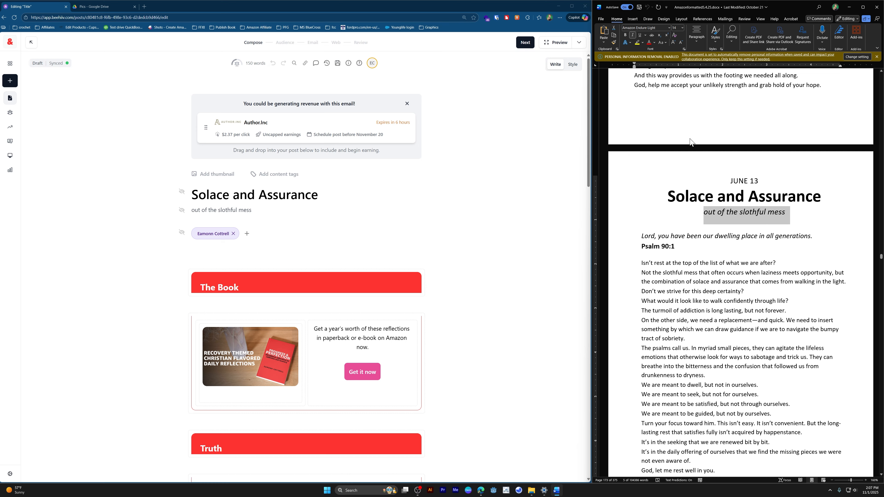
Replace the Truth section's verse with "Lord, you have been our dwelling place in all generations." from the June 13 page.
{"action": "double_click", "coordinate": [679, 237]}
{"action": "triple_click", "coordinate": [685, 240]}
{"action": "key", "text": "ctrl+c"}
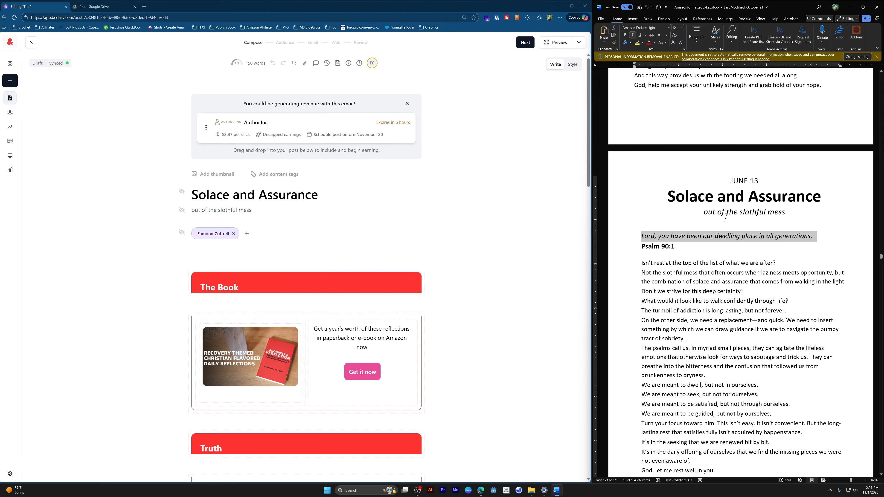
{"action": "scroll", "coordinate": [389, 261], "scroll_direction": "down", "scroll_amount": 4}
{"action": "triple_click", "coordinate": [272, 348]}
{"action": "key", "text": "ctrl+v"}
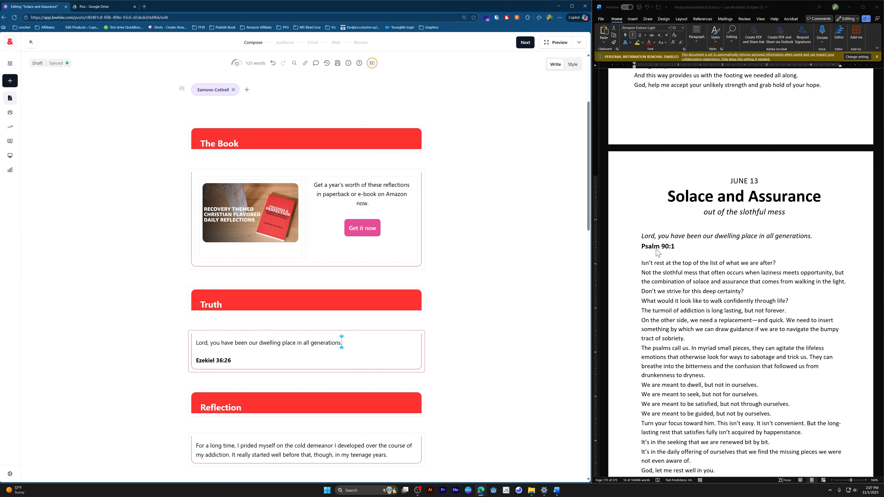
Replace the Ezekiel 36:26 reference in the Truth section with "Psalm 90:1" from the Word document.
{"action": "left_click_drag", "start_coordinate": [680, 248], "coordinate": [648, 246]}
{"action": "key", "text": "ctrl+c"}
{"action": "left_click_drag", "start_coordinate": [250, 362], "coordinate": [194, 360]}
{"action": "key", "text": "ctrl+v"}
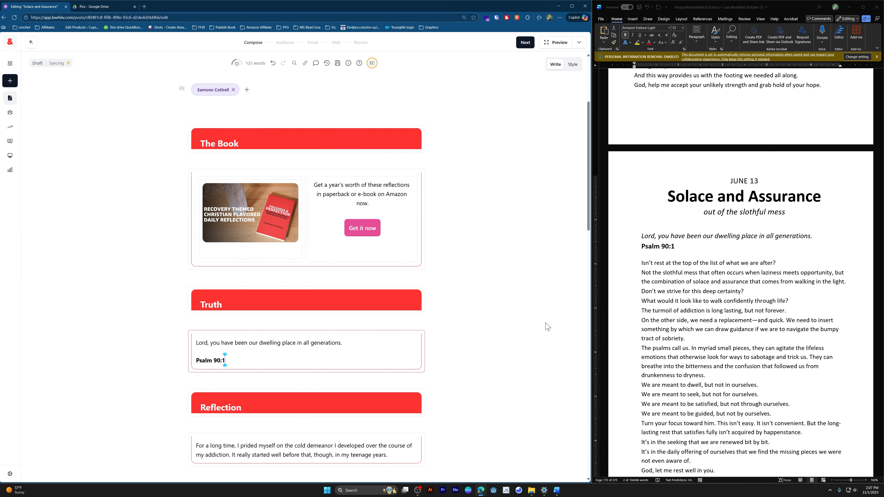
Copy the June 13 reflection in the Word document, from "Isn't rest at the top" through "God, let me rest well in you.".
{"action": "triple_click", "coordinate": [724, 264]}
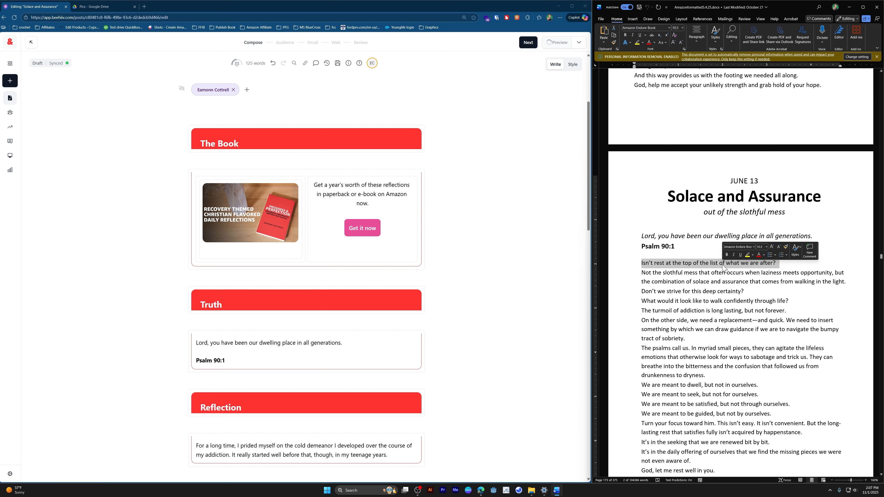
{"action": "scroll", "coordinate": [739, 315], "scroll_direction": "down", "scroll_amount": 3}
{"action": "left_click", "coordinate": [694, 338], "text": "shift"}
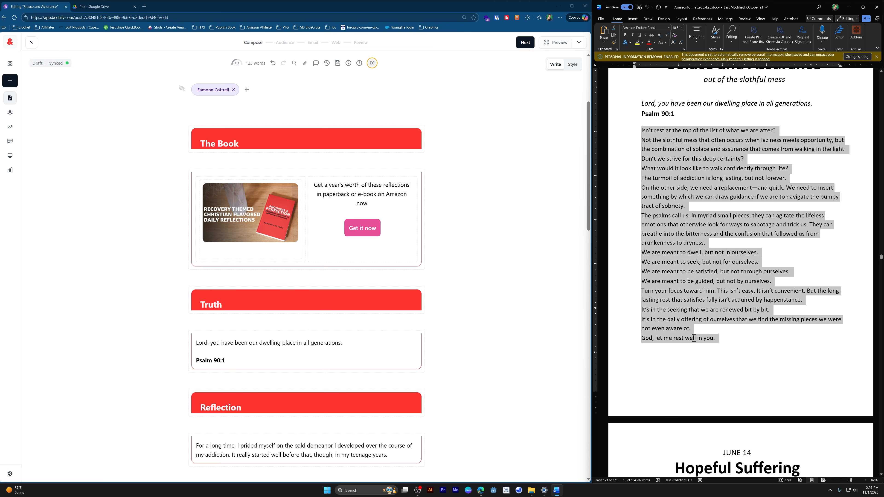
{"action": "key", "text": "shift+Left"}
Paste the June 13 reflection over the Reflection section's placeholder and delete the empty paragraph at its end.
{"action": "scroll", "coordinate": [284, 338], "scroll_direction": "down", "scroll_amount": 3}
{"action": "triple_click", "coordinate": [282, 340]}
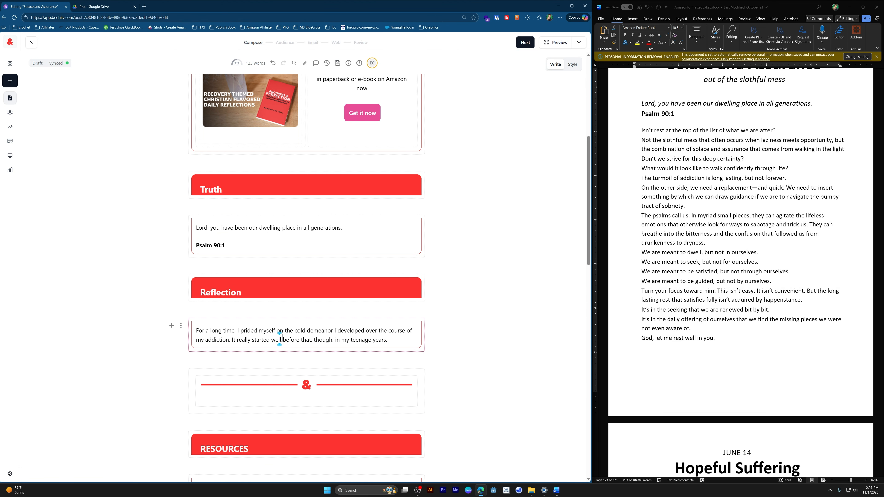
{"action": "key", "text": "ctrl+v"}
{"action": "scroll", "coordinate": [220, 369], "scroll_direction": "down", "scroll_amount": 5}
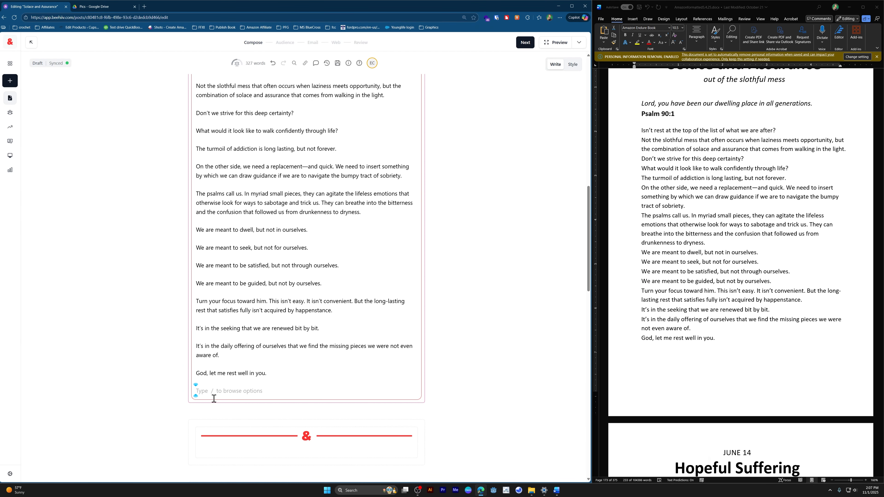
{"action": "key", "text": "BackSpace"}
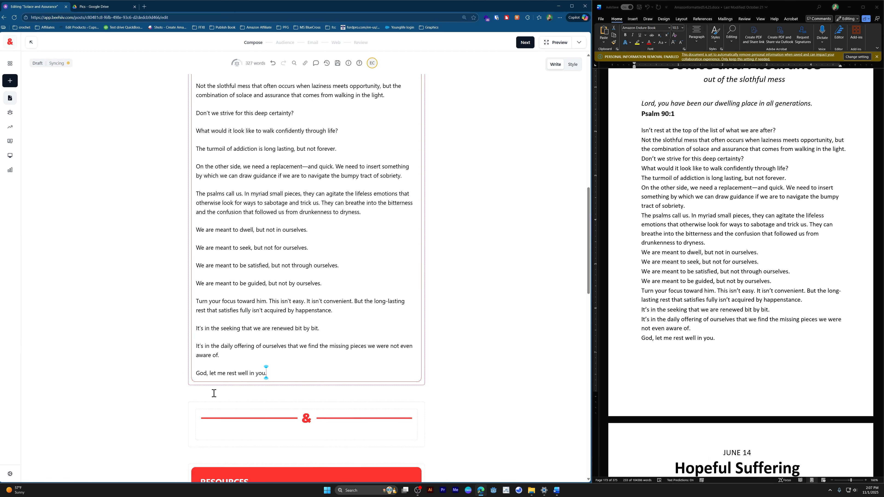
{"action": "scroll", "coordinate": [228, 343], "scroll_direction": "down", "scroll_amount": 2}
{"action": "scroll", "coordinate": [235, 341], "scroll_direction": "up", "scroll_amount": 13}
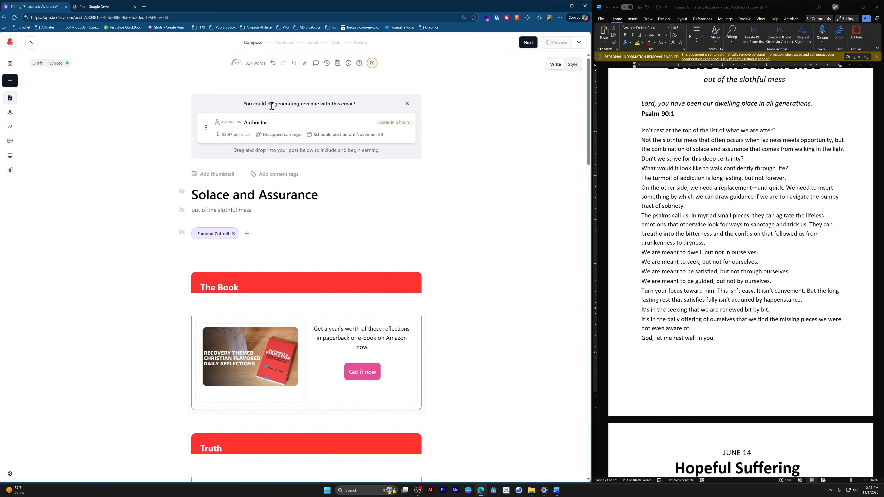
Dismiss the ad offer above the post and take the email-only post through audience and review to scheduling.
{"action": "left_click", "coordinate": [407, 104]}
{"action": "left_click", "coordinate": [285, 42]}
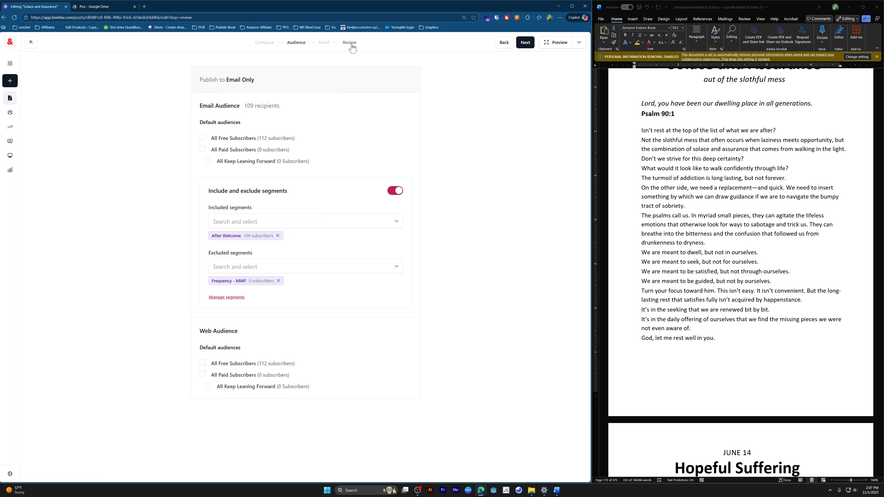
{"action": "left_click", "coordinate": [314, 232]}
Schedule the "Solace and Assurance" post for November 13, 2025 at 4:47 AM.
{"action": "left_click", "coordinate": [390, 310]}
{"action": "left_click", "coordinate": [232, 387]}
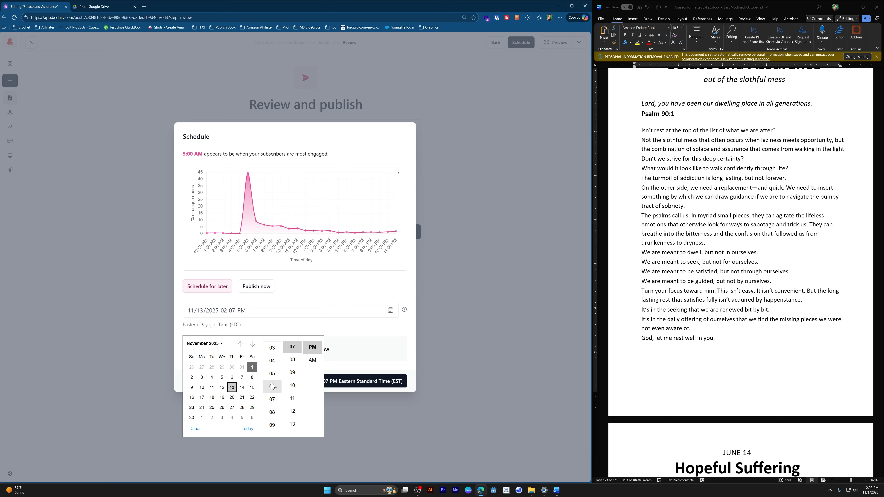
{"action": "left_click", "coordinate": [272, 362]}
{"action": "scroll", "coordinate": [292, 367], "scroll_direction": "up", "scroll_amount": 3}
{"action": "scroll", "coordinate": [293, 371], "scroll_direction": "down", "scroll_amount": 15}
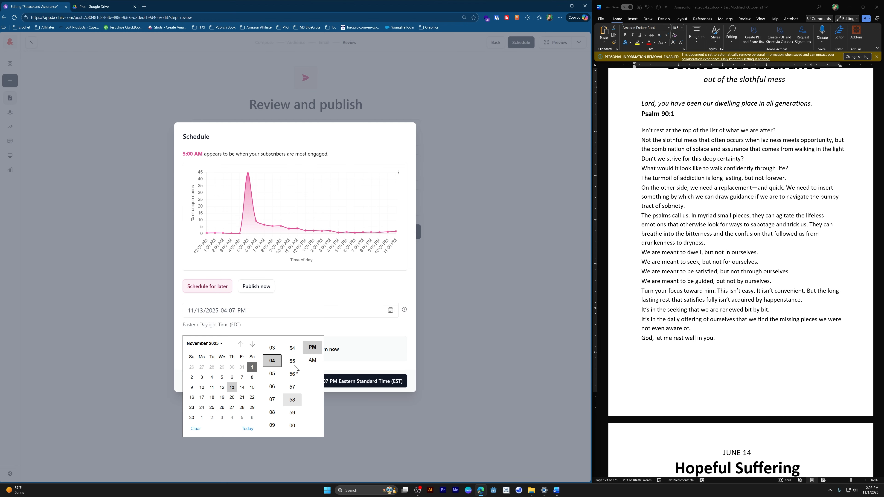
{"action": "left_click", "coordinate": [293, 373]}
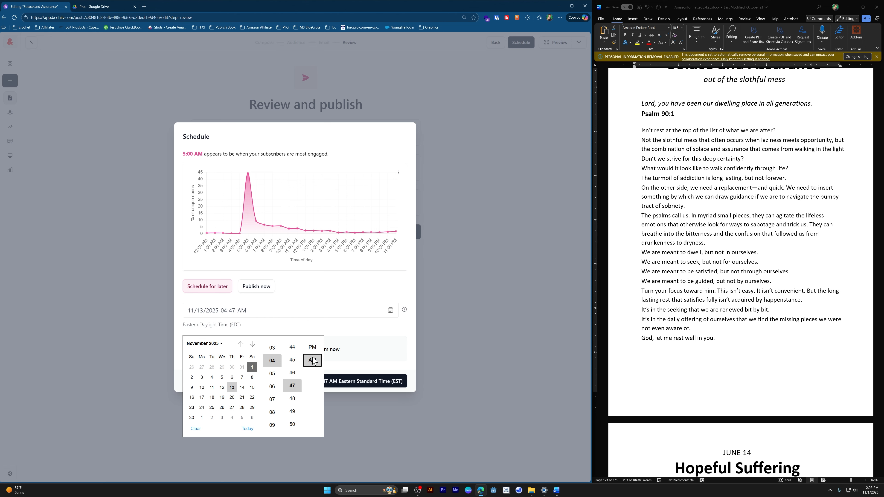
{"action": "left_click", "coordinate": [313, 360]}
{"action": "left_click", "coordinate": [352, 381]}
Copy the June 14 title "Hopeful Suffering" from the Word document and start a new post from the 2025 Book ALL template.
{"action": "scroll", "coordinate": [752, 279], "scroll_direction": "down", "scroll_amount": 6}
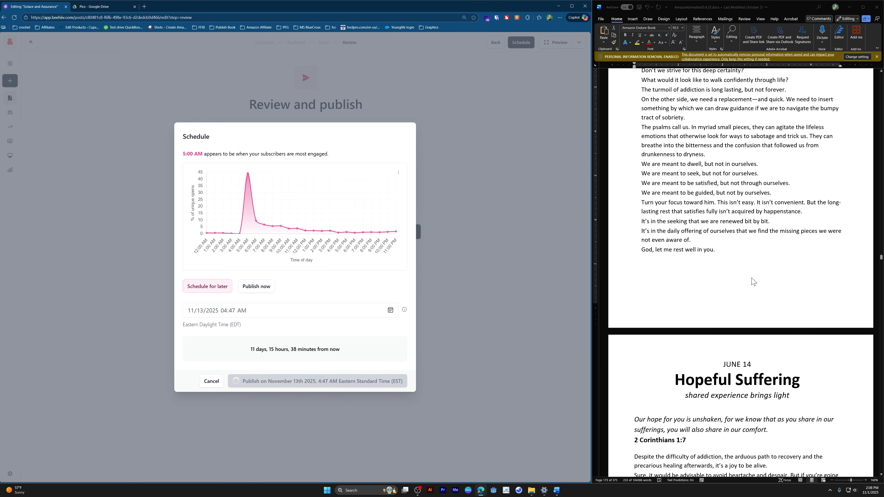
{"action": "triple_click", "coordinate": [745, 248]}
{"action": "key", "text": "ctrl+c"}
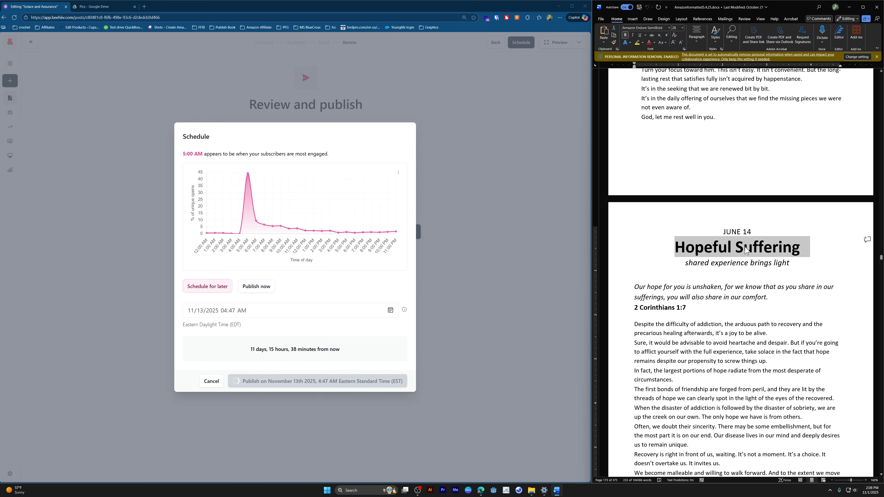
{"action": "scroll", "coordinate": [707, 242], "scroll_direction": "down", "scroll_amount": 2}
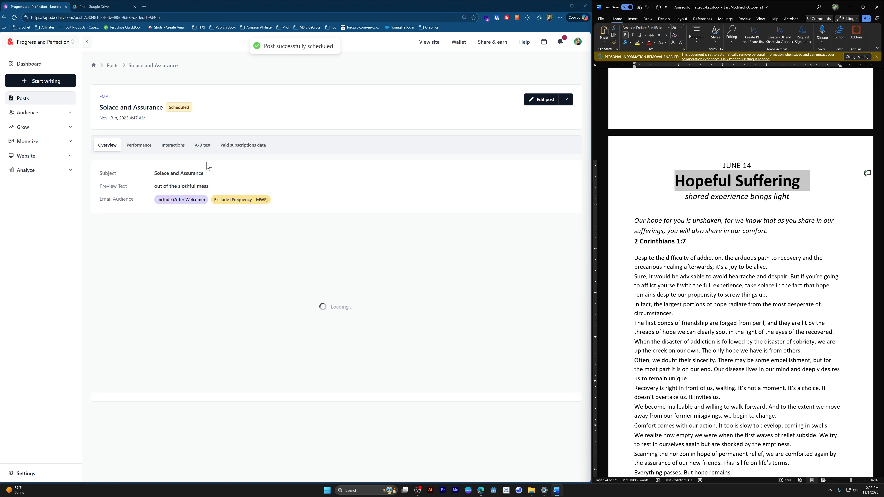
{"action": "left_click", "coordinate": [43, 80]}
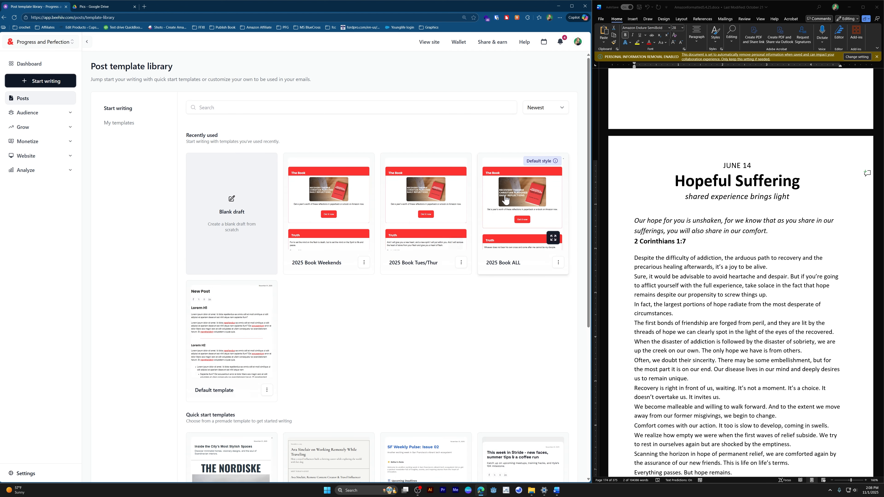
{"action": "left_click", "coordinate": [329, 209]}
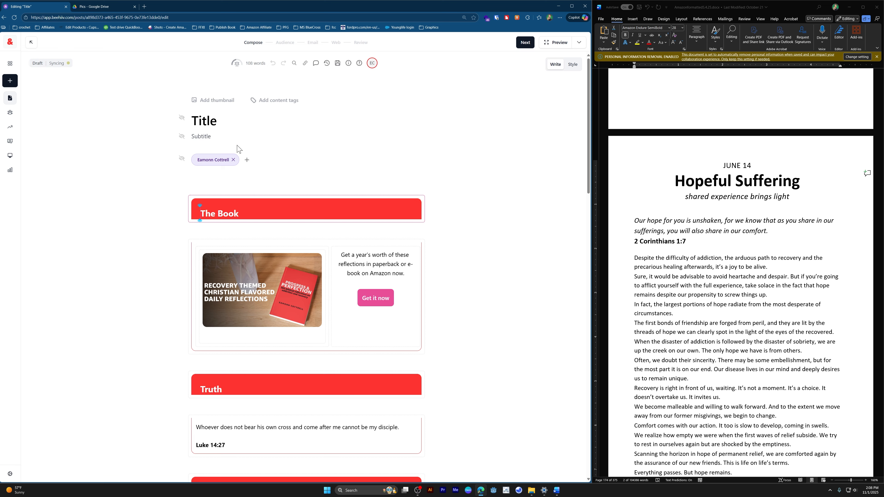
Set the post's title to "Hopeful Suffering" and its subtitle to "shared experience brings light" from the June 14 page.
{"action": "double_click", "coordinate": [205, 121]}
{"action": "key", "text": "ctrl+v"}
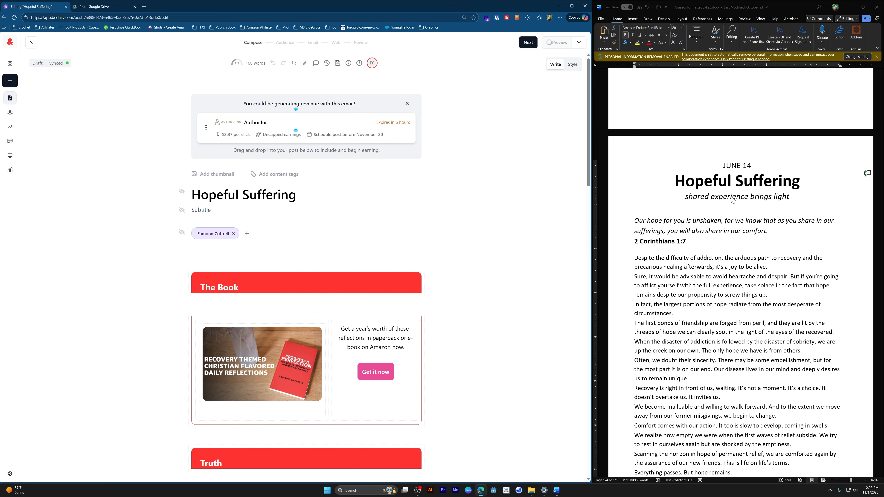
{"action": "triple_click", "coordinate": [732, 201]}
{"action": "key", "text": "ctrl+c"}
{"action": "double_click", "coordinate": [211, 210]}
{"action": "key", "text": "ctrl+v"}
Replace the Truth section's verse with the June 14 verse beginning "Our hope for you is unshaken" from the Word document.
{"action": "left_click", "coordinate": [735, 222]}
{"action": "double_click", "coordinate": [736, 222]}
{"action": "left_click", "coordinate": [756, 232]}
{"action": "triple_click", "coordinate": [755, 233]}
{"action": "key", "text": "ctrl+c"}
{"action": "scroll", "coordinate": [268, 338], "scroll_direction": "down", "scroll_amount": 5}
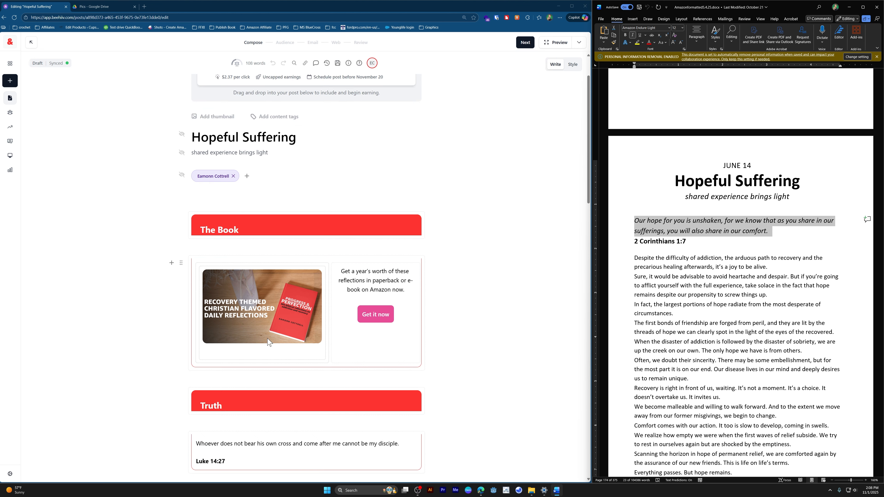
{"action": "triple_click", "coordinate": [272, 300]}
{"action": "key", "text": "ctrl+v"}
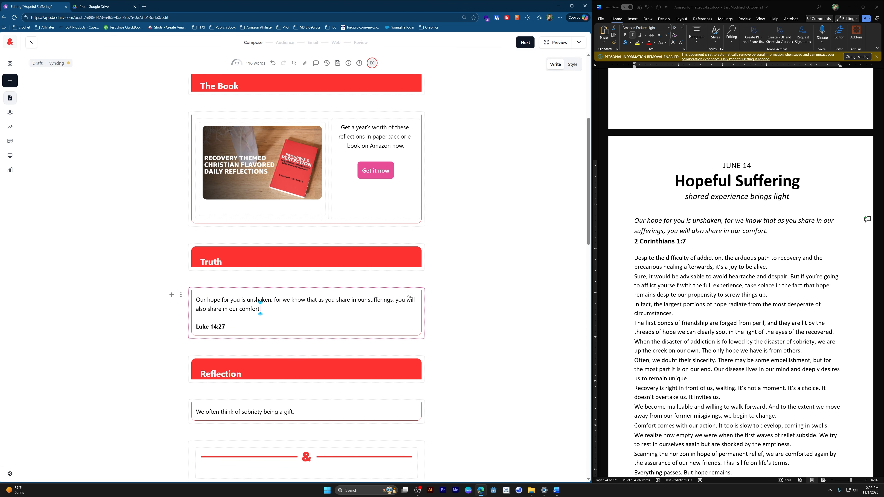
Replace the Luke 14:27 reference in the Truth section with "2 Corinthians 1:7" from the Word document.
{"action": "left_click", "coordinate": [688, 214]}
{"action": "mouse_move", "coordinate": [649, 245]}
{"action": "left_mouse_down"}
{"action": "mouse_move", "coordinate": [658, 226]}
{"action": "mouse_move", "coordinate": [642, 252]}
{"action": "left_mouse_up"}
{"action": "key", "text": "ctrl+c"}
{"action": "left_click", "coordinate": [289, 332]}
{"action": "key", "text": "shift+Home"}
{"action": "key", "text": "ctrl+v"}
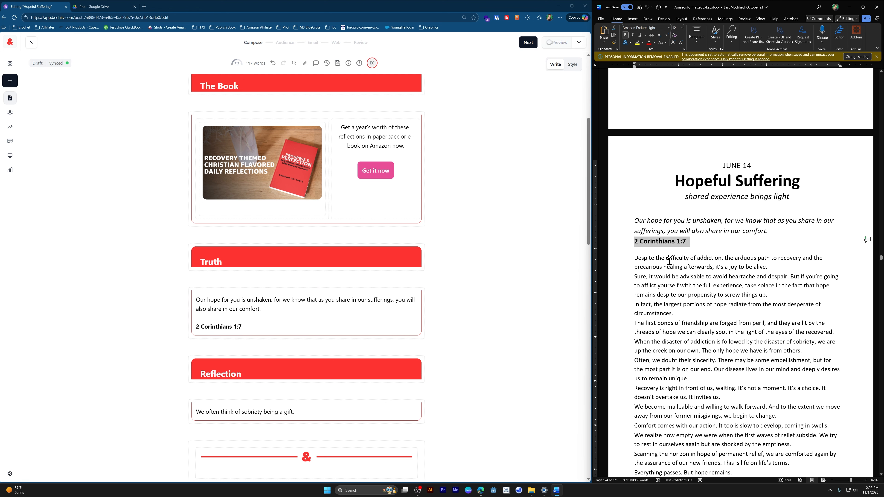
Replace the Reflection placeholder with the June 14 text, from "Despite the difficulty of addiction" through "desperate times", and remove the trailing empty paragraph.
{"action": "triple_click", "coordinate": [667, 269]}
{"action": "scroll", "coordinate": [731, 304], "scroll_direction": "down", "scroll_amount": 5}
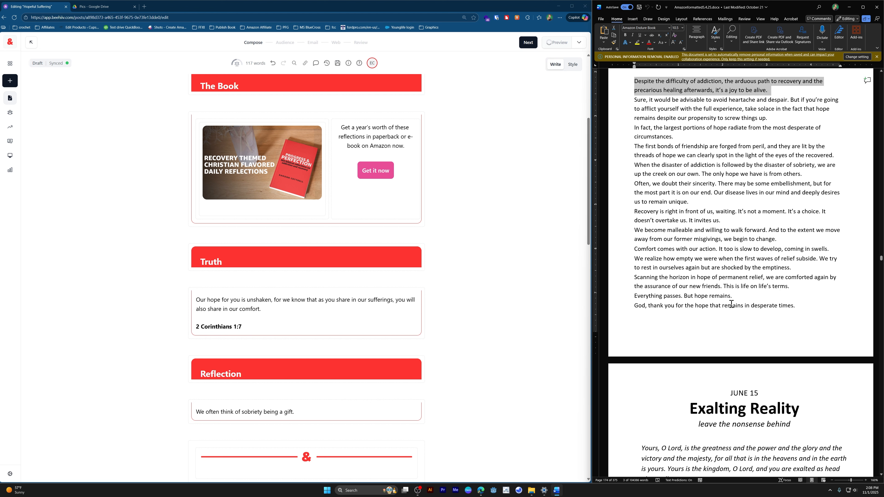
{"action": "left_click", "coordinate": [796, 306], "text": "shift"}
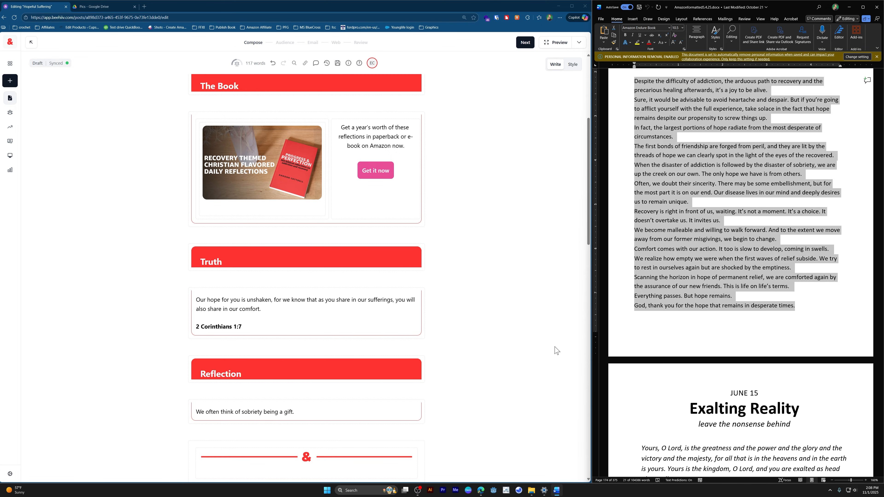
{"action": "key", "text": "ctrl+c"}
{"action": "triple_click", "coordinate": [297, 412]}
{"action": "key", "text": "ctrl+v"}
{"action": "key", "text": "BackSpace"}
{"action": "scroll", "coordinate": [373, 384], "scroll_direction": "down", "scroll_amount": 4}
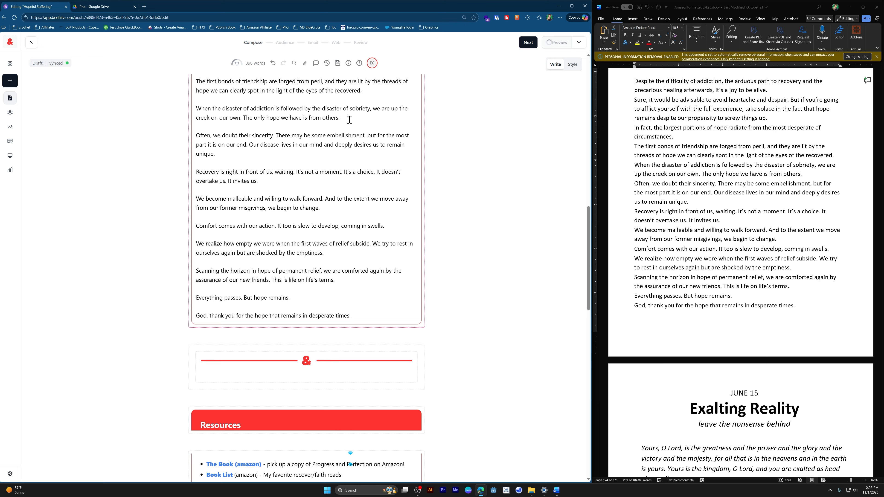
Clear all web audiences so the post publishes by email only, and proceed to the review stage.
{"action": "left_click", "coordinate": [292, 42]}
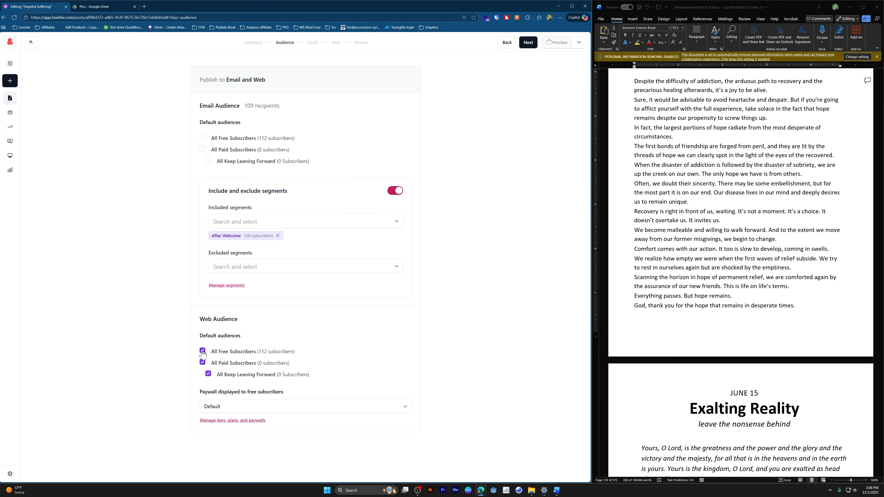
{"action": "left_click", "coordinate": [202, 363]}
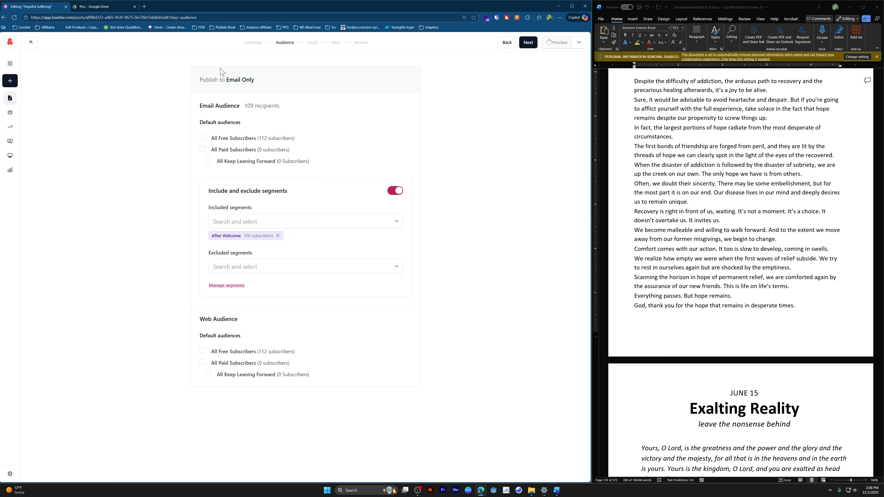
{"action": "left_click", "coordinate": [349, 42]}
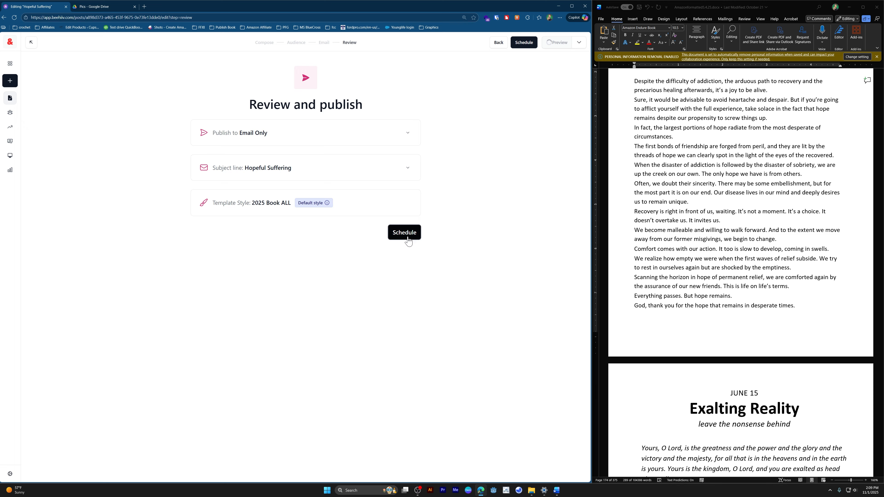
Schedule the "Hopeful Suffering" post for November 14, 2025 at 4:47 AM.
{"action": "left_click", "coordinate": [408, 240]}
{"action": "left_click", "coordinate": [391, 327]}
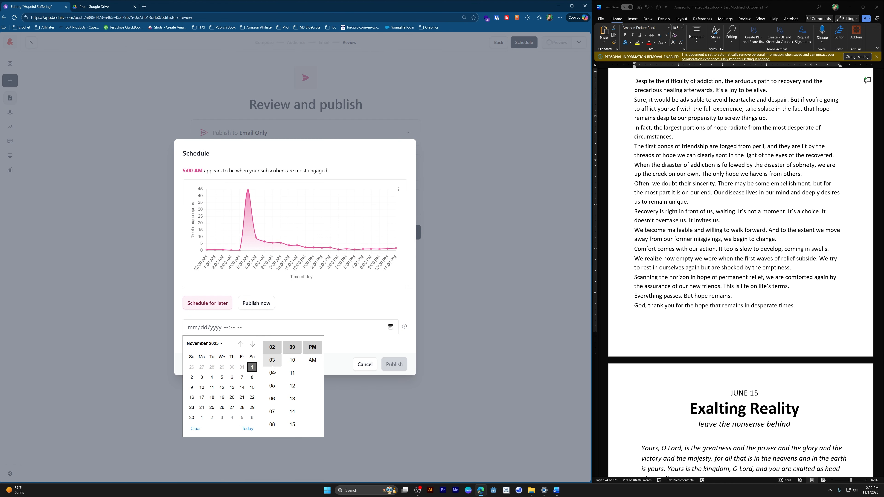
{"action": "left_click", "coordinate": [244, 387]}
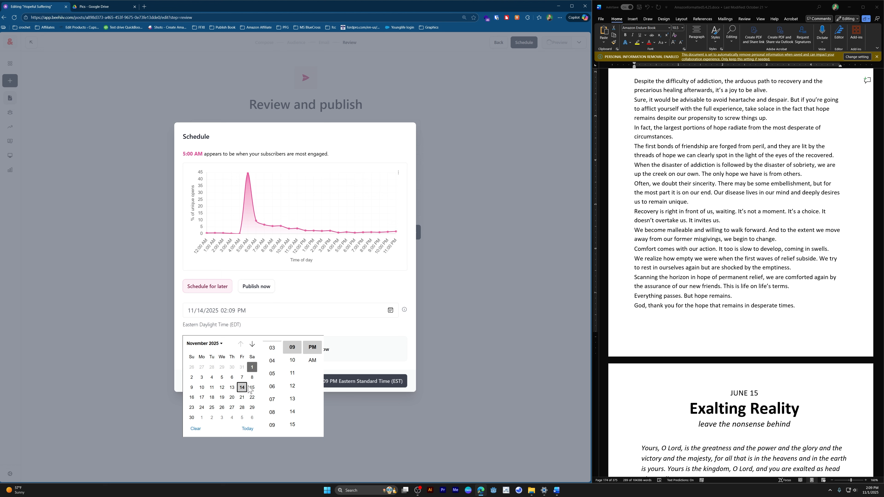
{"action": "left_click", "coordinate": [272, 361]}
{"action": "scroll", "coordinate": [294, 372], "scroll_direction": "down", "scroll_amount": 5}
{"action": "scroll", "coordinate": [296, 373], "scroll_direction": "up", "scroll_amount": 3}
{"action": "left_click", "coordinate": [295, 374]}
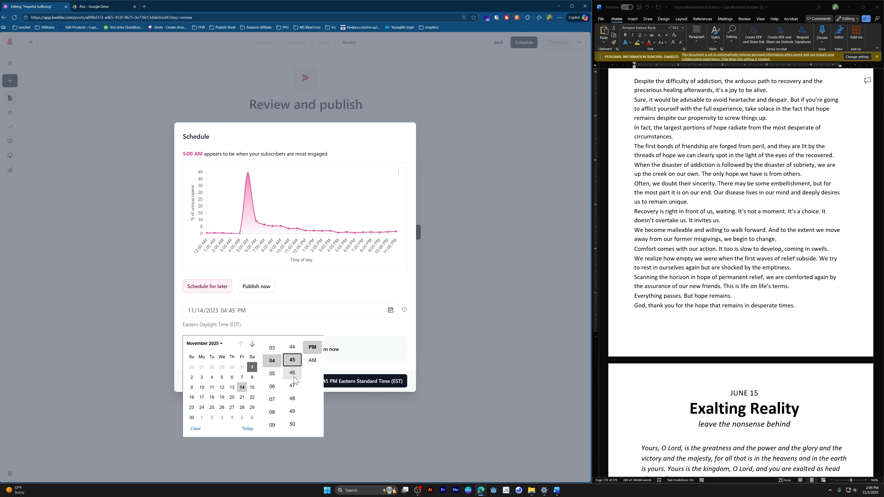
{"action": "left_click", "coordinate": [293, 385]}
{"action": "left_click", "coordinate": [312, 360]}
{"action": "left_click", "coordinate": [345, 332]}
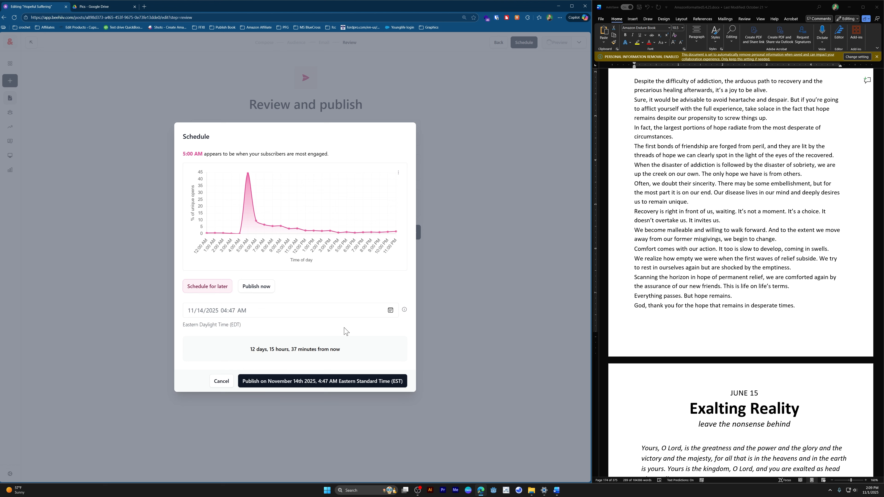
{"action": "left_click", "coordinate": [343, 387]}
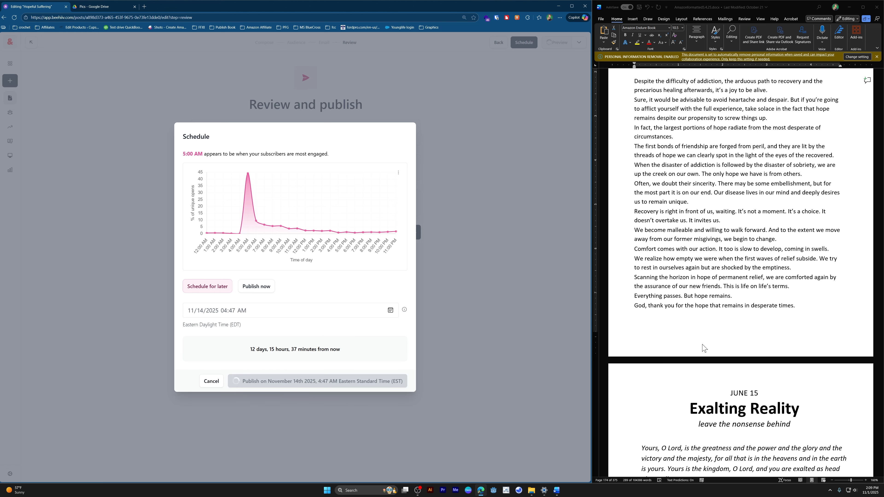
Copy the June 15 title "Exalting Reality" from the Word document and start a new post from the 2025 Book Weekends template.
{"action": "scroll", "coordinate": [759, 197], "scroll_direction": "down", "scroll_amount": 7}
{"action": "left_click", "coordinate": [766, 164]}
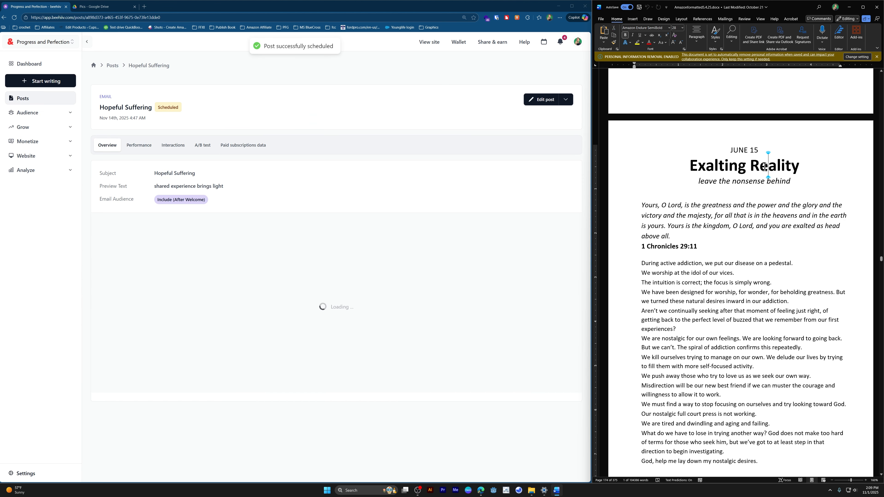
{"action": "triple_click", "coordinate": [765, 168]}
{"action": "key", "text": "ctrl+c"}
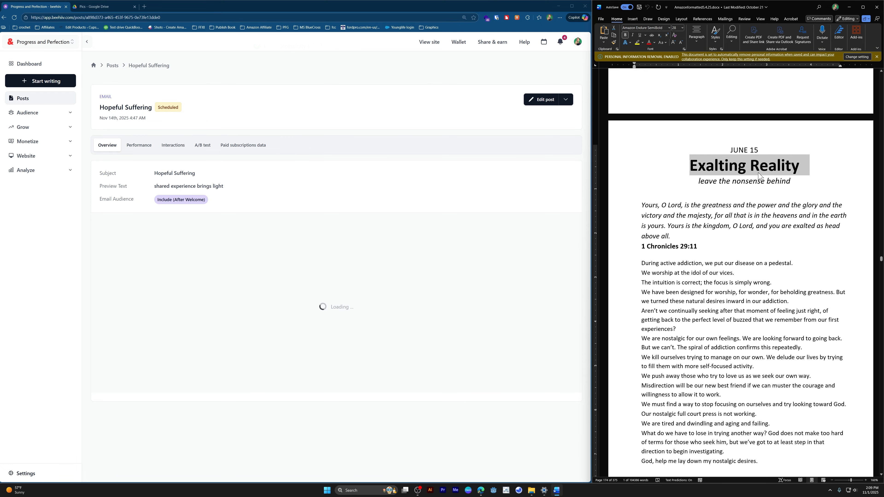
{"action": "left_click", "coordinate": [58, 85]}
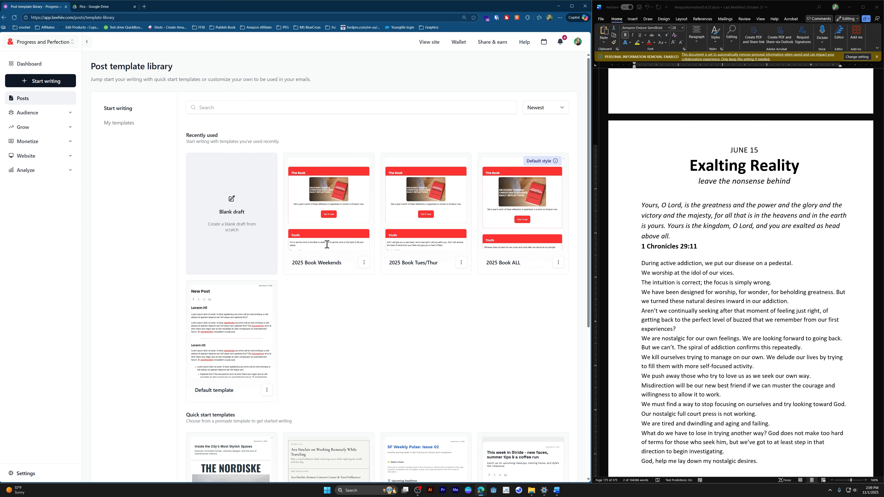
{"action": "left_click", "coordinate": [309, 202]}
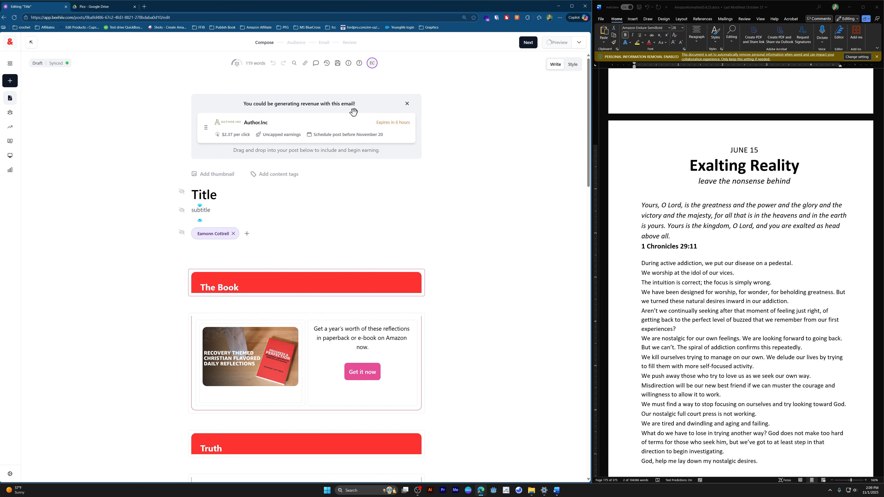
Dismiss the ad offer and fill in the title "Exalting Reality" and subtitle "leave the nonsense behind" from the June 15 page.
{"action": "left_click", "coordinate": [408, 105]}
{"action": "double_click", "coordinate": [212, 120]}
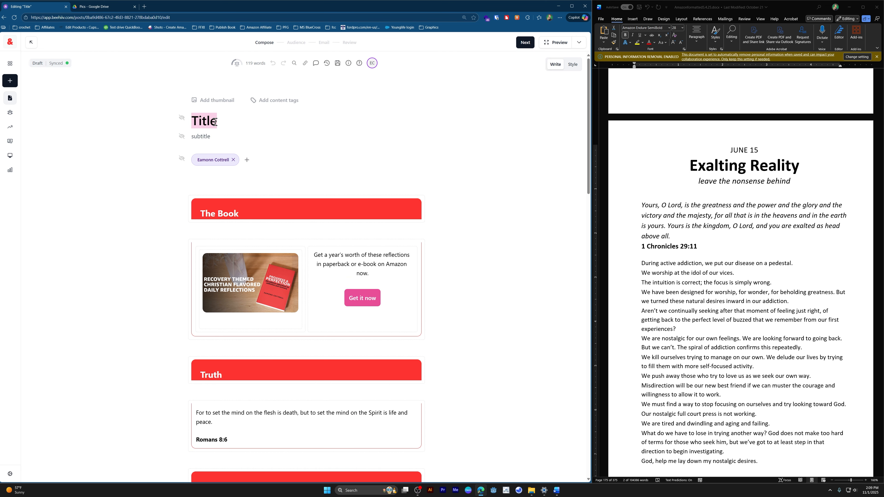
{"action": "key", "text": "ctrl+v"}
{"action": "triple_click", "coordinate": [717, 167]}
{"action": "triple_click", "coordinate": [733, 184]}
{"action": "key", "text": "ctrl+c"}
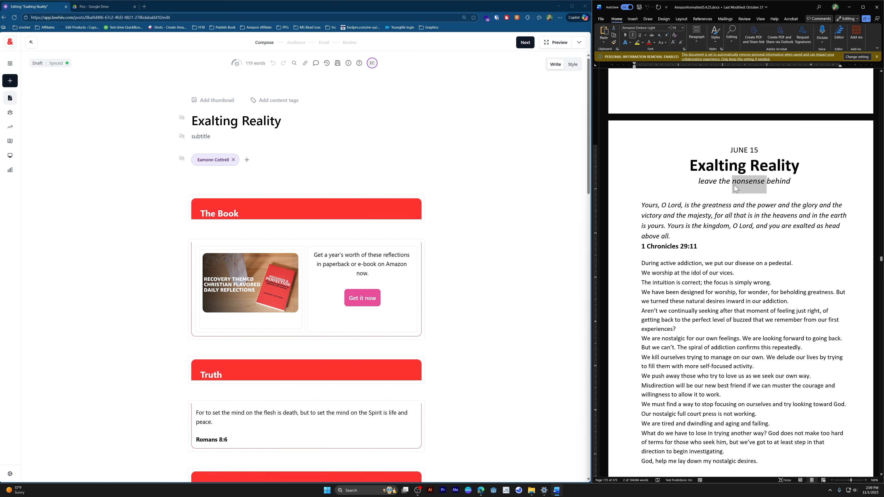
{"action": "left_click", "coordinate": [197, 136]}
{"action": "key", "text": "ctrl+v"}
Replace the Truth section's verse with the June 15 verse beginning "Yours, O Lord, is the greatness" from the Word document.
{"action": "triple_click", "coordinate": [700, 206]}
{"action": "left_click", "coordinate": [701, 206]}
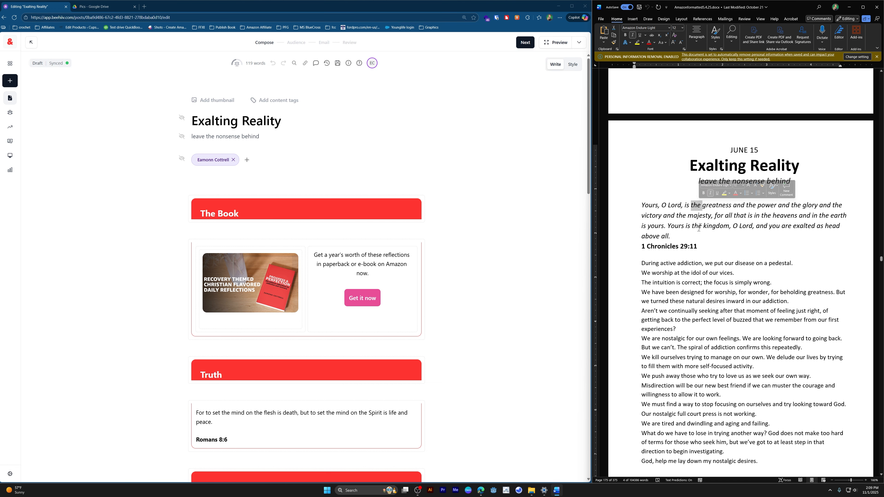
{"action": "triple_click", "coordinate": [685, 220]}
{"action": "key", "text": "ctrl+c"}
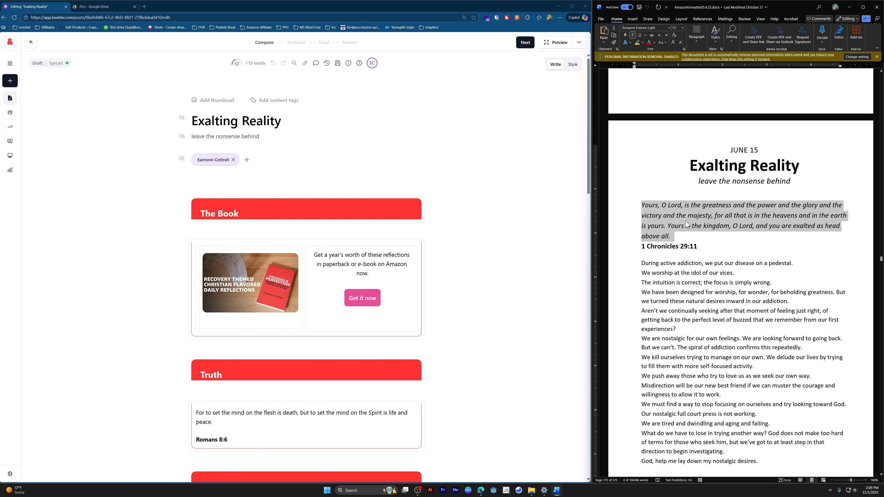
{"action": "scroll", "coordinate": [359, 306], "scroll_direction": "down", "scroll_amount": 2}
{"action": "triple_click", "coordinate": [291, 325]}
{"action": "key", "text": "ctrl+v"}
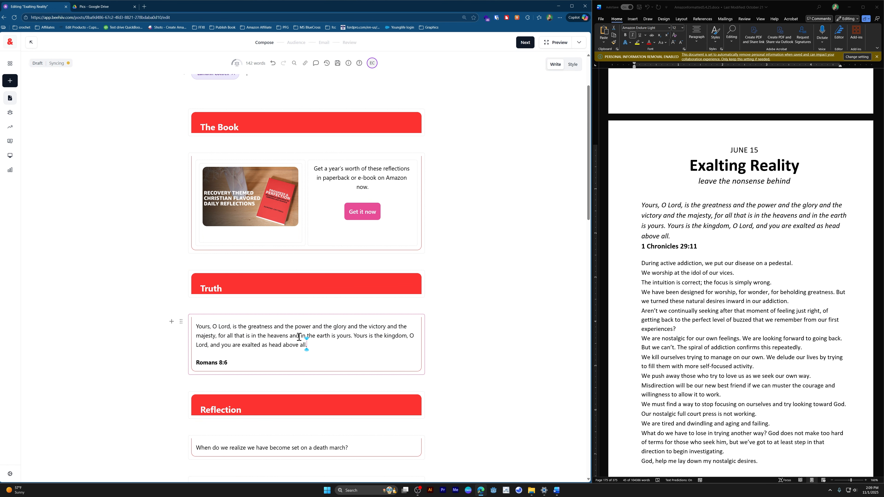
Replace the Truth section's verse reference with "1 Chronicles 29:11" copied from the June 15 page of the Word document.
{"action": "left_click", "coordinate": [696, 243]}
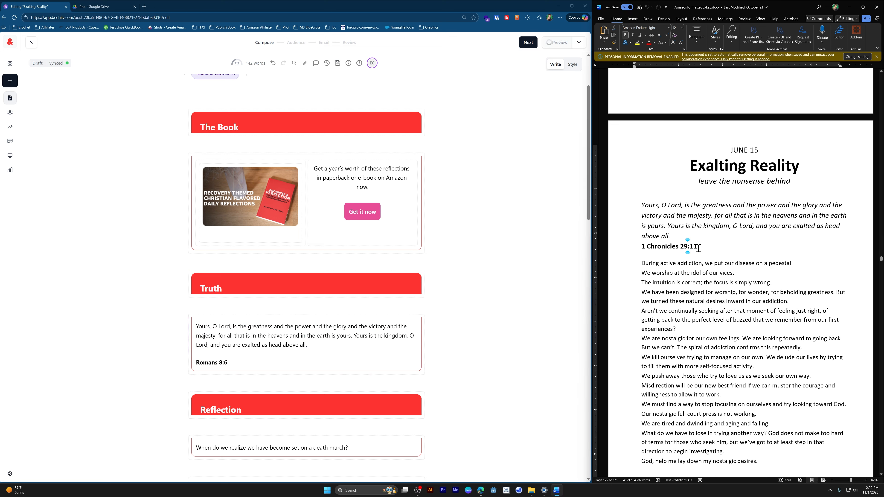
{"action": "left_click_drag", "start_coordinate": [698, 247], "coordinate": [642, 248]}
{"action": "key", "text": "ctrl+c"}
{"action": "left_click_drag", "start_coordinate": [274, 365], "coordinate": [221, 361]}
{"action": "key", "text": "ctrl+z"}
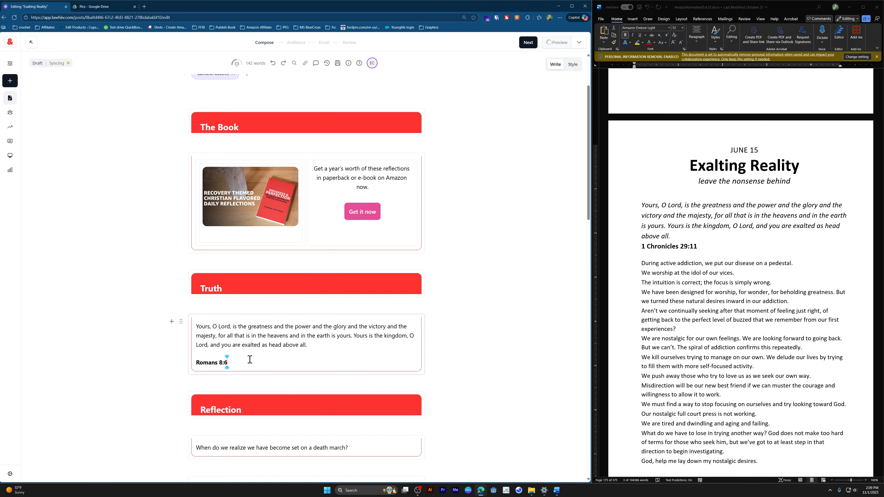
{"action": "triple_click", "coordinate": [238, 364]}
{"action": "key", "text": "ctrl+v"}
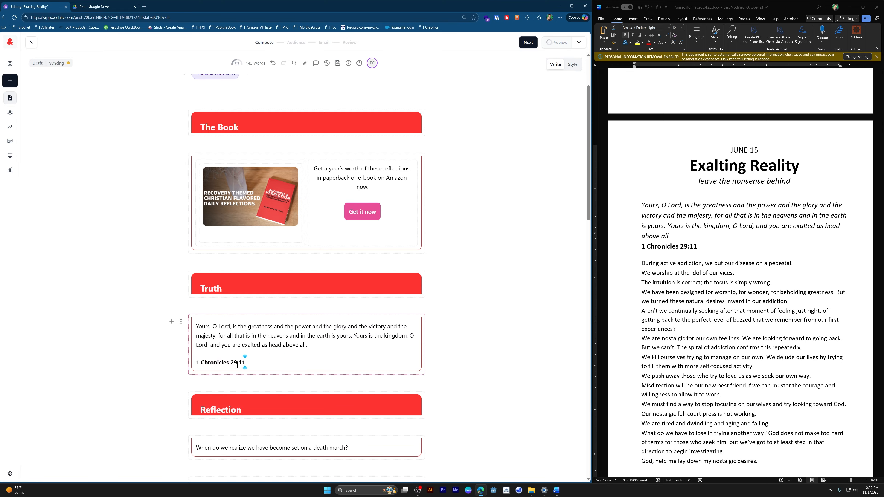
Replace the Reflection placeholder with the full June 15 reflection, "During active addiction" through "nostalgic desires", and remove the trailing empty line.
{"action": "left_click", "coordinate": [678, 271]}
{"action": "triple_click", "coordinate": [674, 263]}
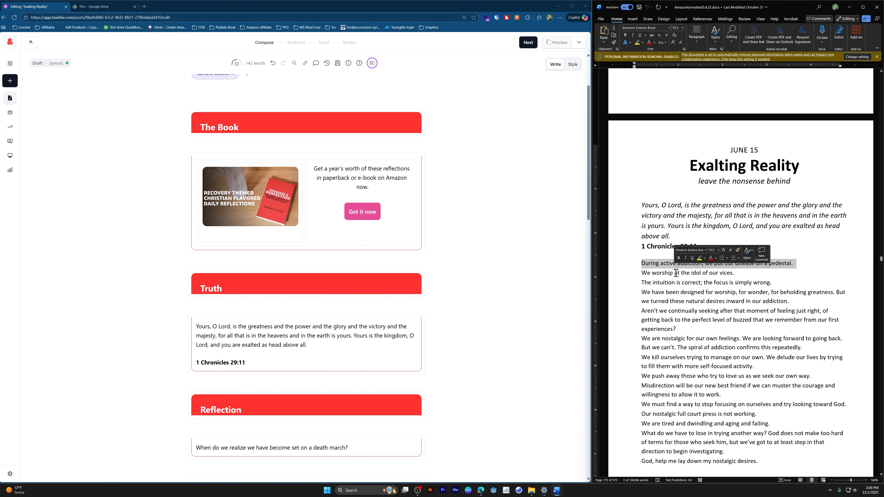
{"action": "scroll", "coordinate": [683, 289], "scroll_direction": "down", "scroll_amount": 4}
{"action": "left_click", "coordinate": [717, 347], "text": "shift"}
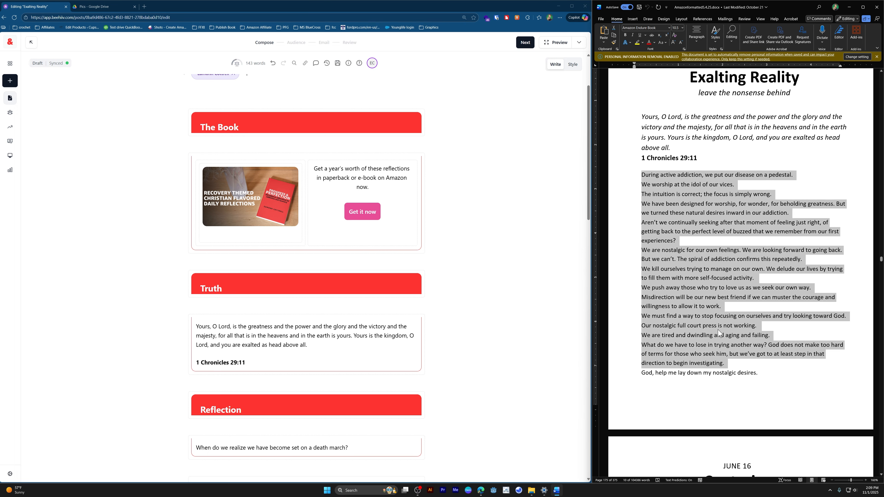
{"action": "key", "text": "shift+Down"}
{"action": "key", "text": "ctrl+c"}
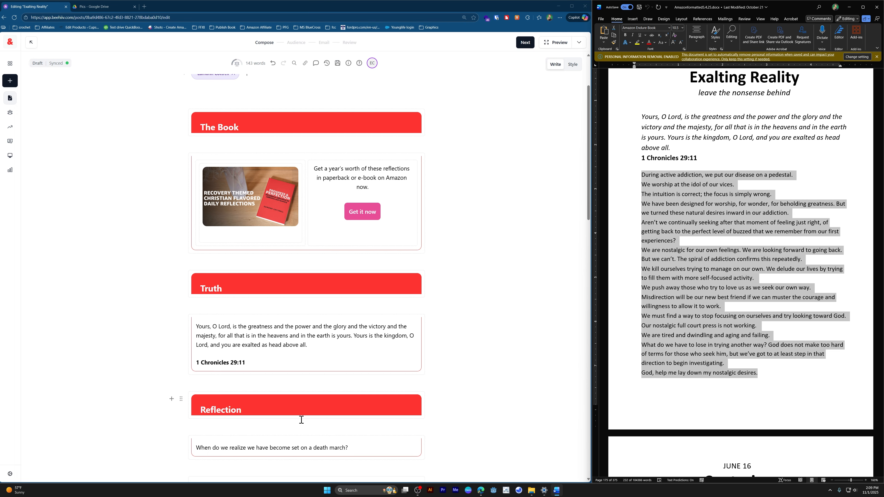
{"action": "triple_click", "coordinate": [296, 449]}
{"action": "key", "text": "ctrl+v"}
{"action": "scroll", "coordinate": [279, 441], "scroll_direction": "down", "scroll_amount": 3}
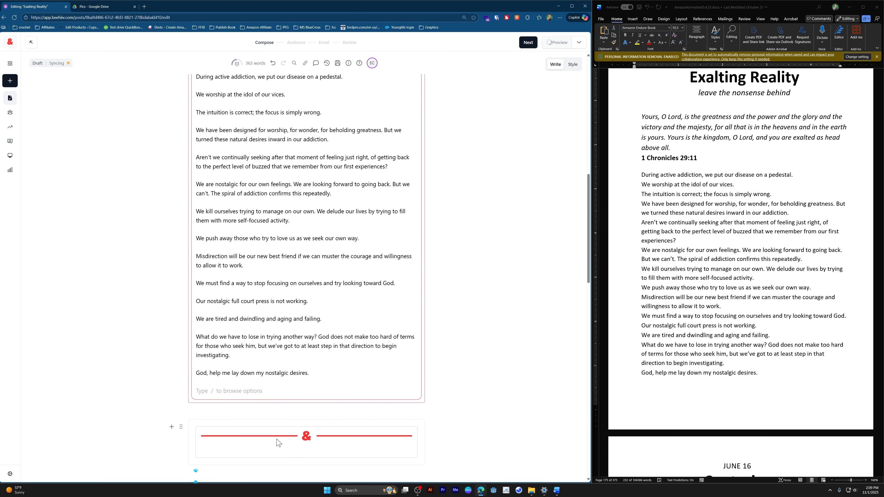
{"action": "key", "text": "BackSpace"}
{"action": "scroll", "coordinate": [156, 252], "scroll_direction": "up", "scroll_amount": 10}
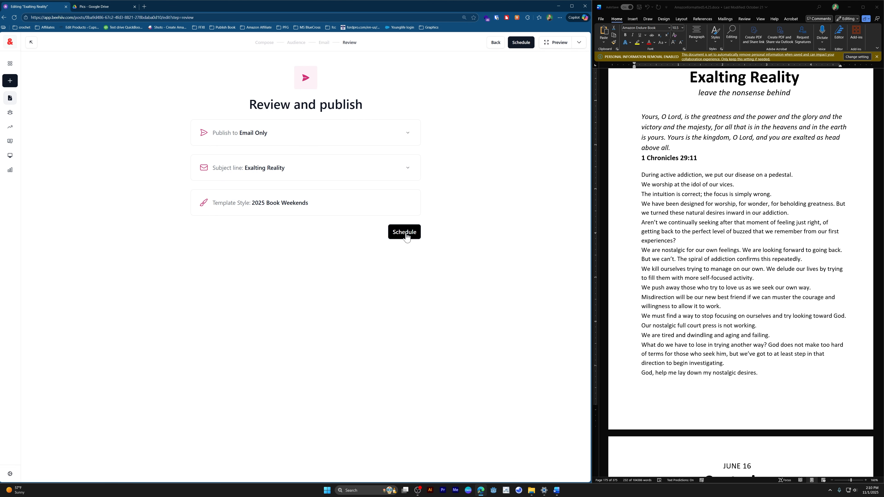
Schedule the "Exalting Reality" post for November 15, 2025 at 4:47 AM.
{"action": "left_click", "coordinate": [404, 233]}
{"action": "left_click", "coordinate": [391, 327]}
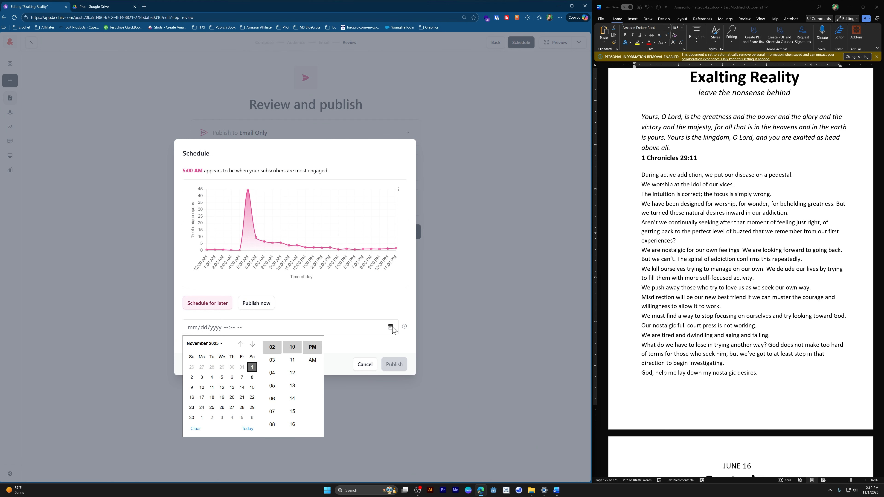
{"action": "left_click", "coordinate": [252, 387]}
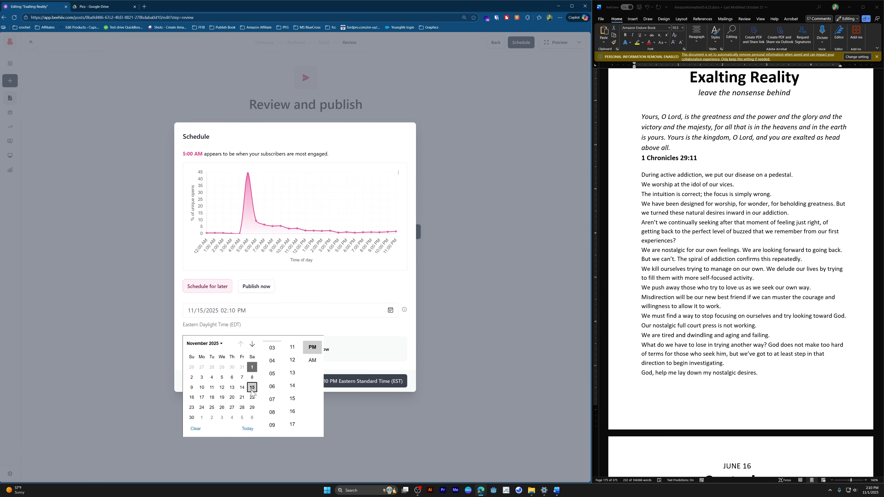
{"action": "left_click", "coordinate": [272, 361]}
{"action": "scroll", "coordinate": [292, 376], "scroll_direction": "down", "scroll_amount": 10}
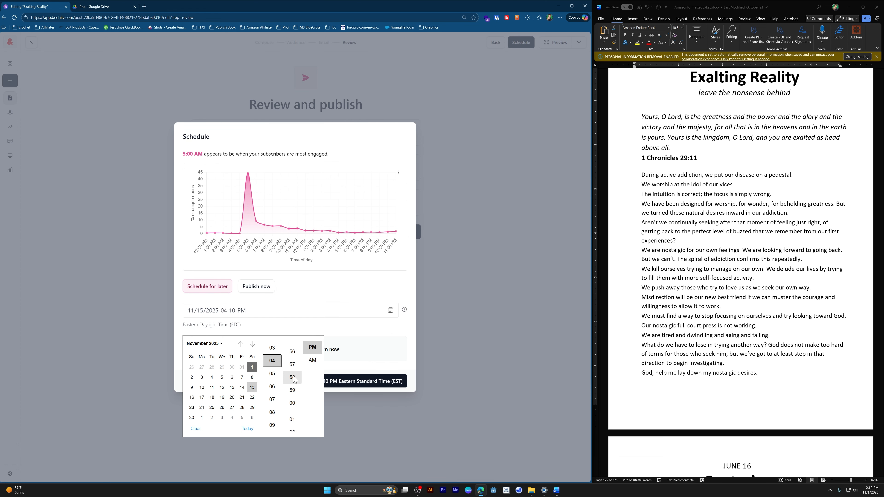
{"action": "scroll", "coordinate": [294, 379], "scroll_direction": "up", "scroll_amount": 1}
{"action": "scroll", "coordinate": [295, 378], "scroll_direction": "up", "scroll_amount": 1}
{"action": "left_click", "coordinate": [311, 361]}
{"action": "left_click", "coordinate": [292, 385]}
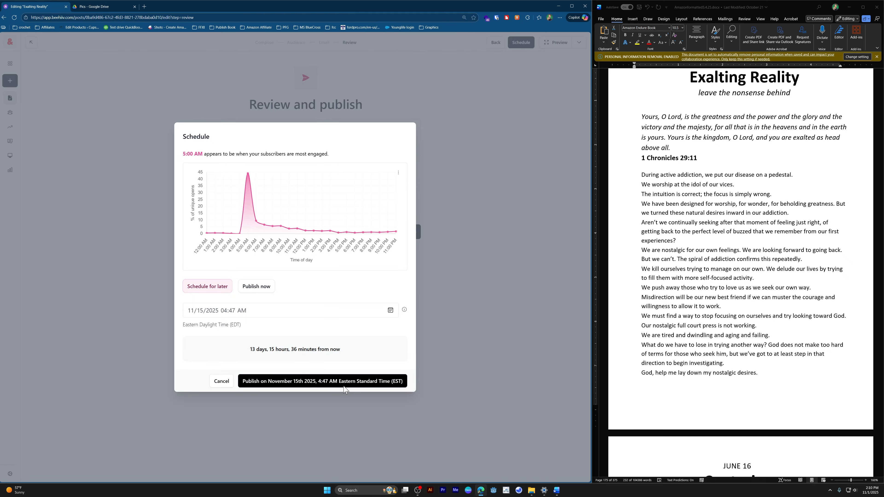
{"action": "left_click", "coordinate": [345, 383]}
Copy the June 16 title "Cauterize" from the Word document and start a new post from the 2025 Book Weekends template.
{"action": "scroll", "coordinate": [743, 172], "scroll_direction": "down", "scroll_amount": 9}
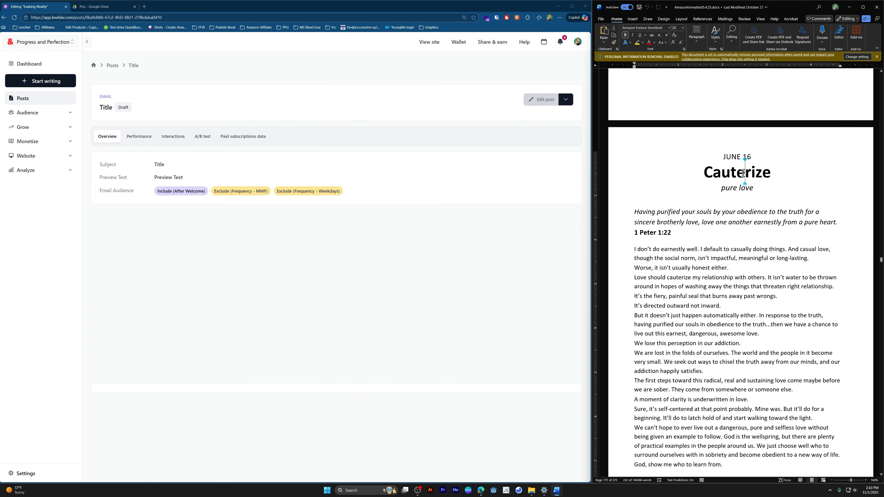
{"action": "double_click", "coordinate": [743, 172]}
{"action": "key", "text": "ctrl+c"}
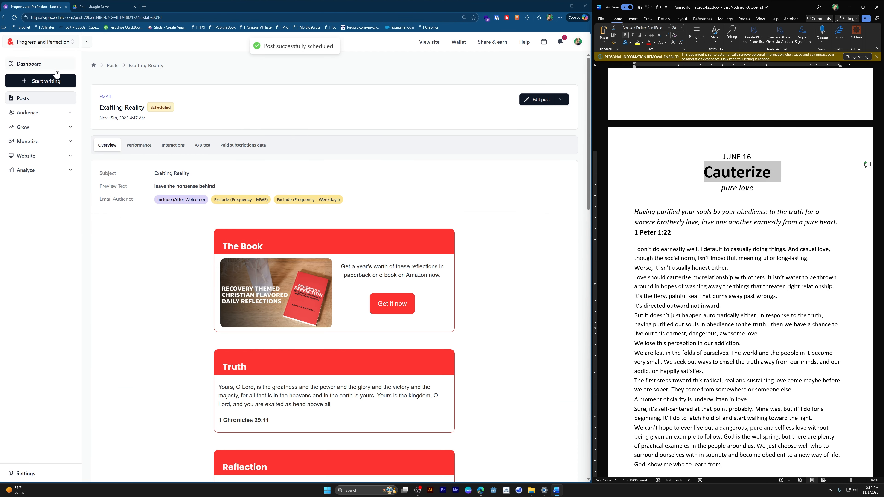
{"action": "left_click", "coordinate": [43, 82]}
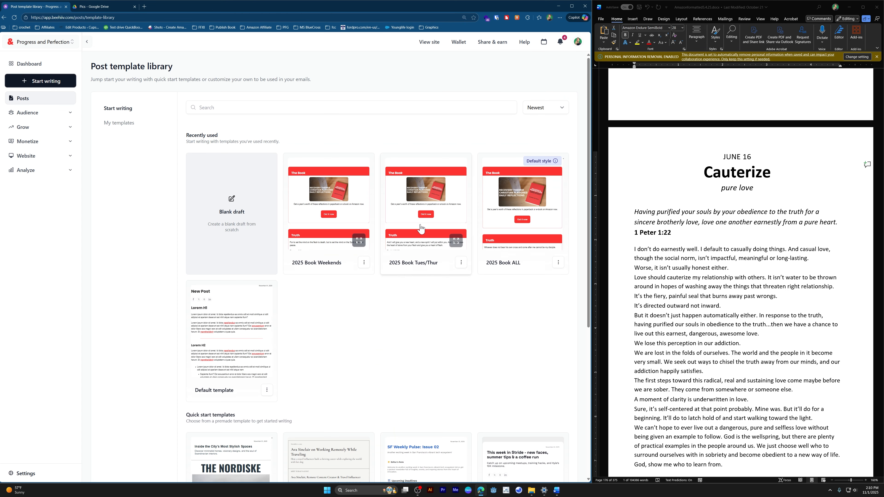
{"action": "left_click", "coordinate": [334, 217]}
{"action": "scroll", "coordinate": [724, 244], "scroll_direction": "down", "scroll_amount": 1}
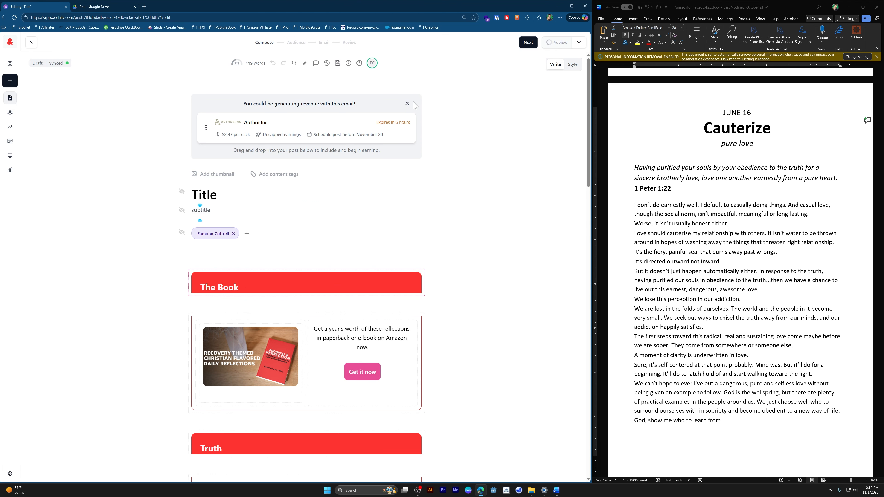
Dismiss the ad offer and fill in the title "Cauterize" and subtitle "pure love" from the June 16 page.
{"action": "double_click", "coordinate": [192, 114]}
{"action": "key", "text": "ctrl+v"}
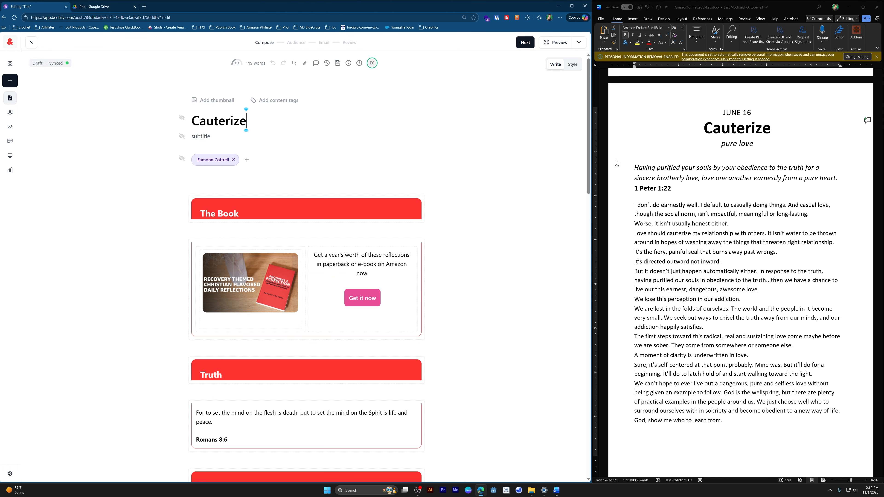
{"action": "left_click", "coordinate": [737, 144]}
{"action": "triple_click", "coordinate": [737, 144]}
{"action": "key", "text": "ctrl+c"}
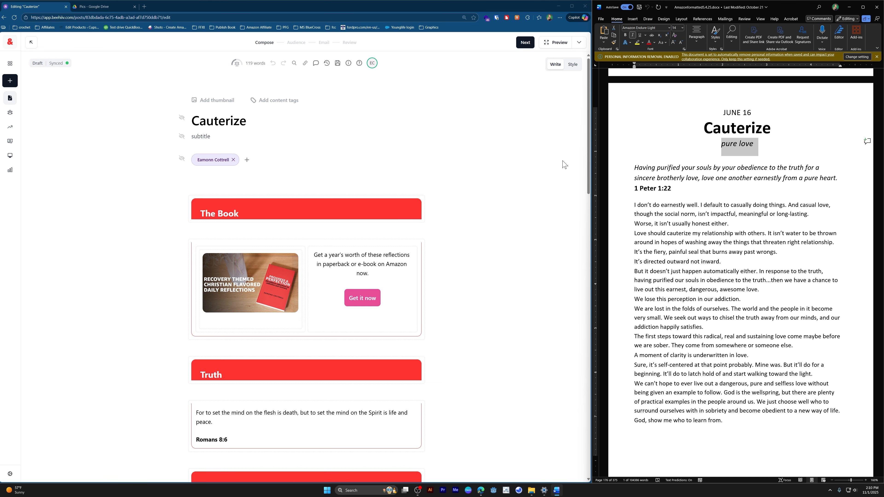
{"action": "left_click", "coordinate": [213, 136]}
{"action": "key", "text": "ctrl+v"}
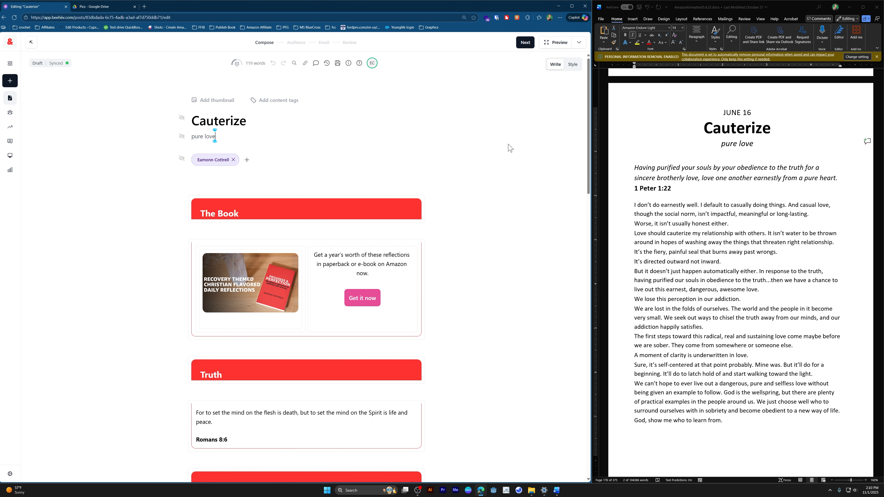
Replace the Truth section's verse and reference with the June 16 verse beginning "Having purified your souls" and "1 Peter 1:22".
{"action": "double_click", "coordinate": [609, 165]}
{"action": "key", "text": "ctrl+c"}
{"action": "scroll", "coordinate": [306, 254], "scroll_direction": "down", "scroll_amount": 3}
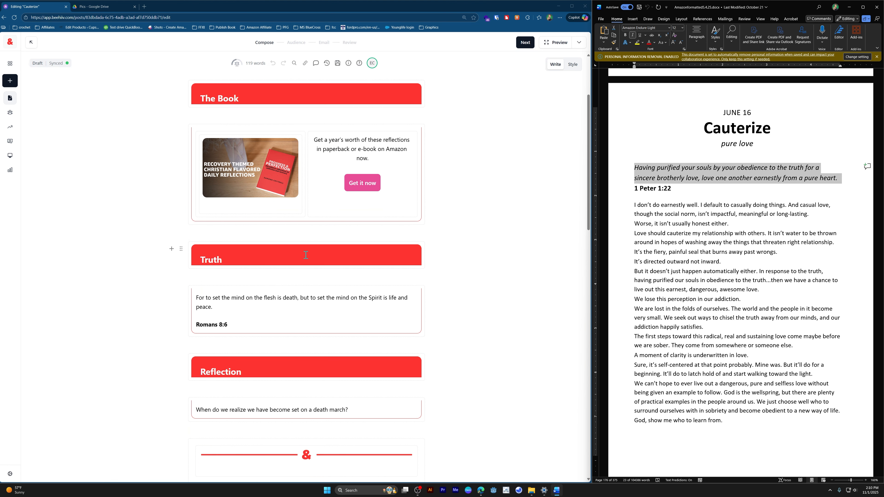
{"action": "triple_click", "coordinate": [276, 302]}
{"action": "key", "text": "ctrl+v"}
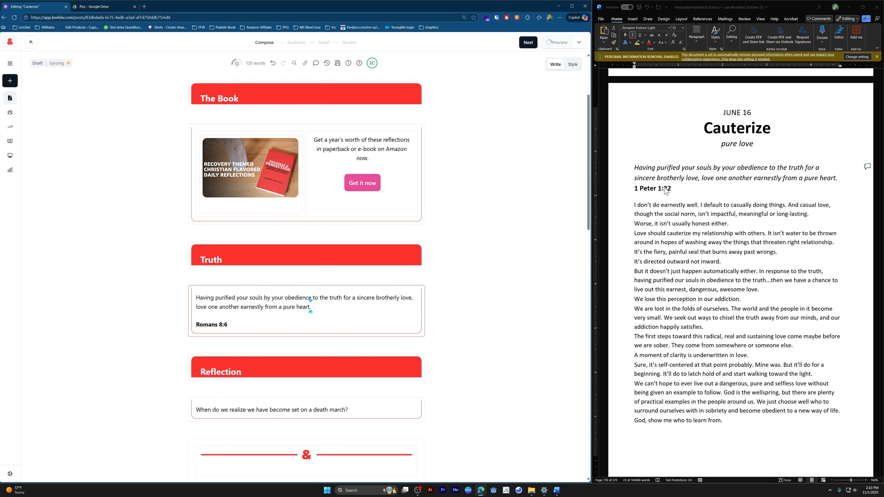
{"action": "triple_click", "coordinate": [655, 189]}
{"action": "key", "text": "ctrl+c"}
{"action": "triple_click", "coordinate": [239, 323]}
{"action": "key", "text": "ctrl+v"}
Replace the Reflection placeholder with the full June 16 reflection, "I don't do earnestly well" through "learn from", without a trailing empty line.
{"action": "scroll", "coordinate": [355, 340], "scroll_direction": "down", "scroll_amount": 3}
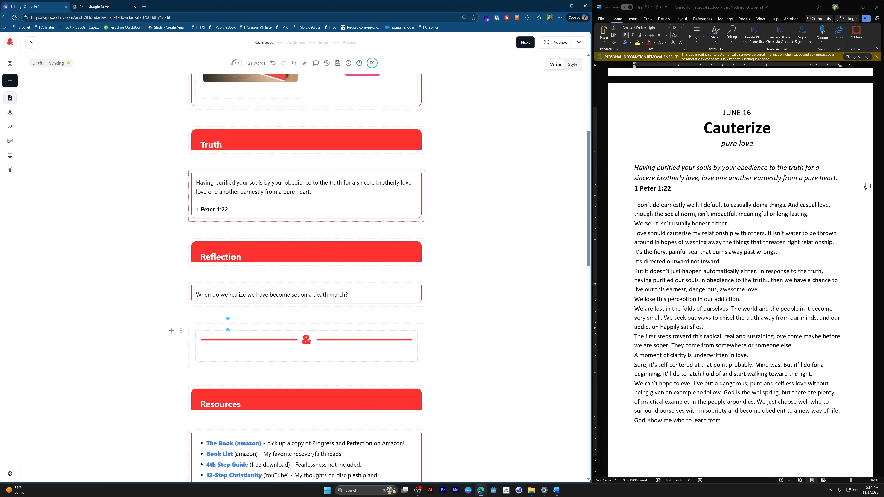
{"action": "triple_click", "coordinate": [662, 215]}
{"action": "scroll", "coordinate": [689, 289], "scroll_direction": "down", "scroll_amount": 2}
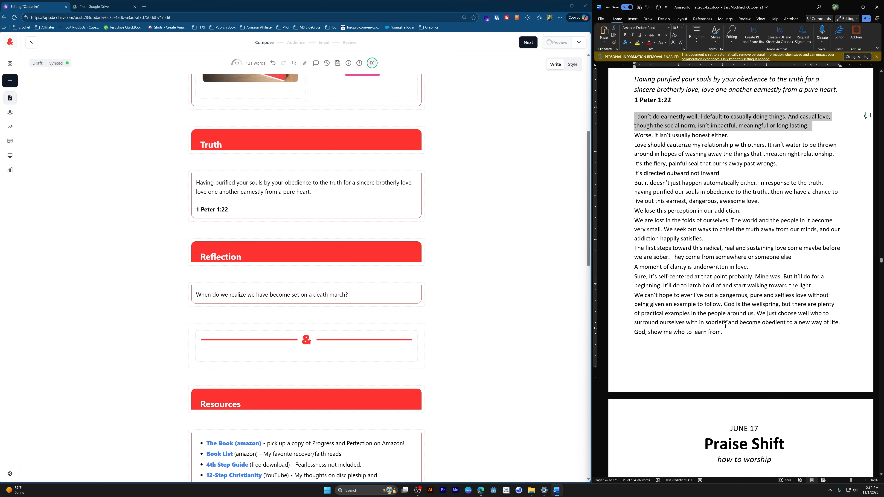
{"action": "left_click", "coordinate": [714, 332], "text": "shift"}
{"action": "key", "text": "ctrl+c"}
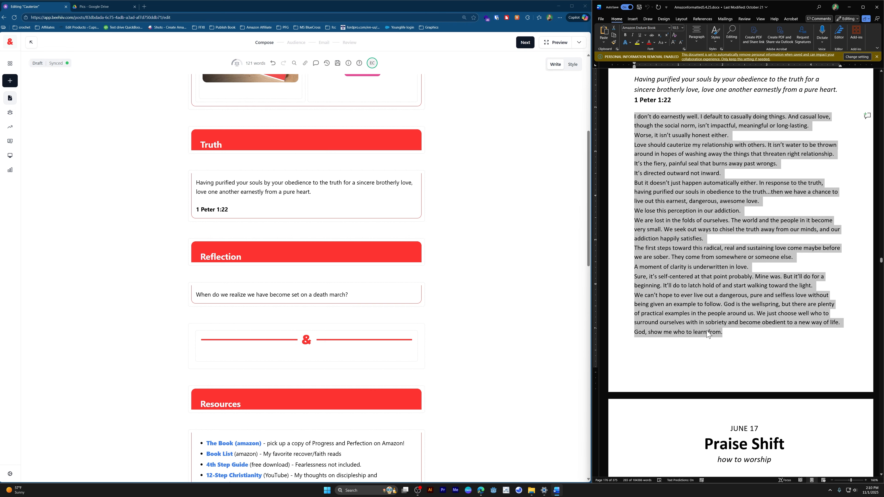
{"action": "triple_click", "coordinate": [315, 294]}
{"action": "key", "text": "ctrl+v"}
{"action": "key", "text": "BackSpace"}
{"action": "scroll", "coordinate": [267, 259], "scroll_direction": "down", "scroll_amount": 2}
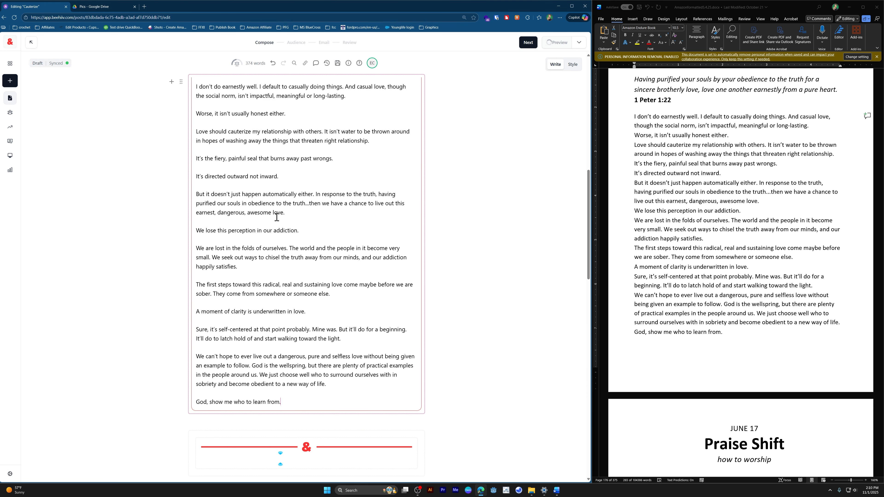
Schedule the "Cauterize" post for November 16, 2025 at 4:47 AM.
{"action": "left_click", "coordinate": [347, 45]}
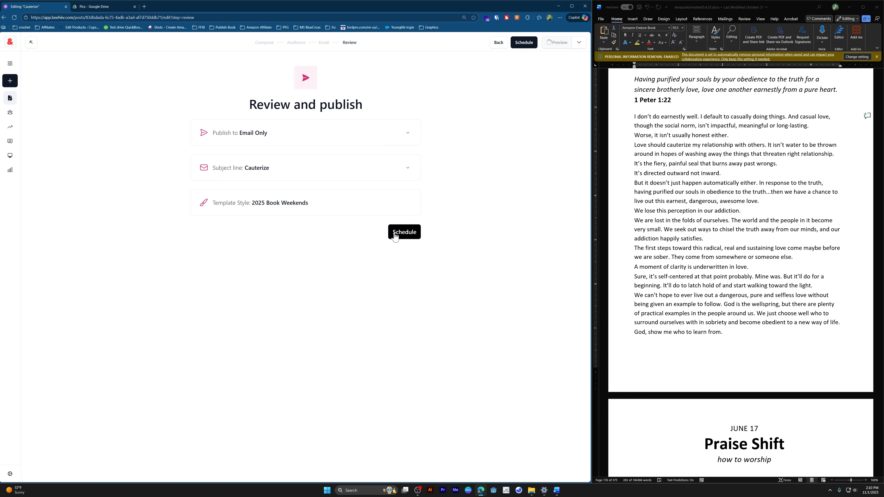
{"action": "left_click", "coordinate": [408, 231]}
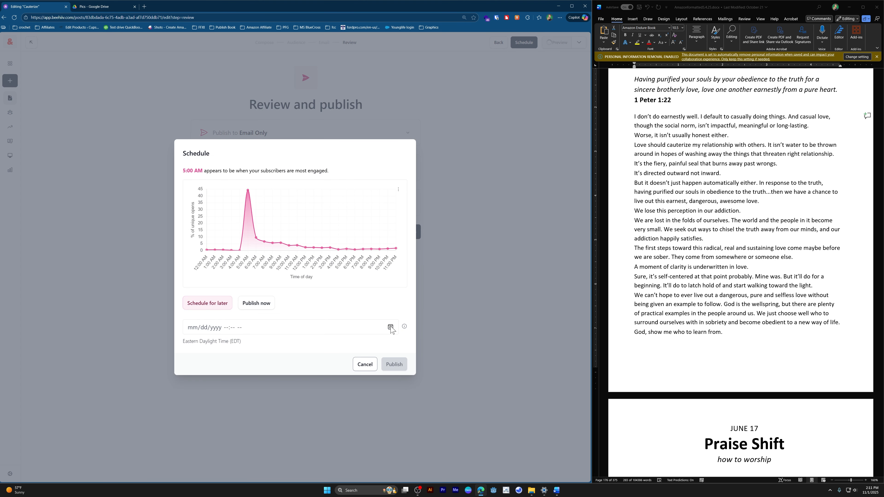
{"action": "left_click", "coordinate": [389, 329]}
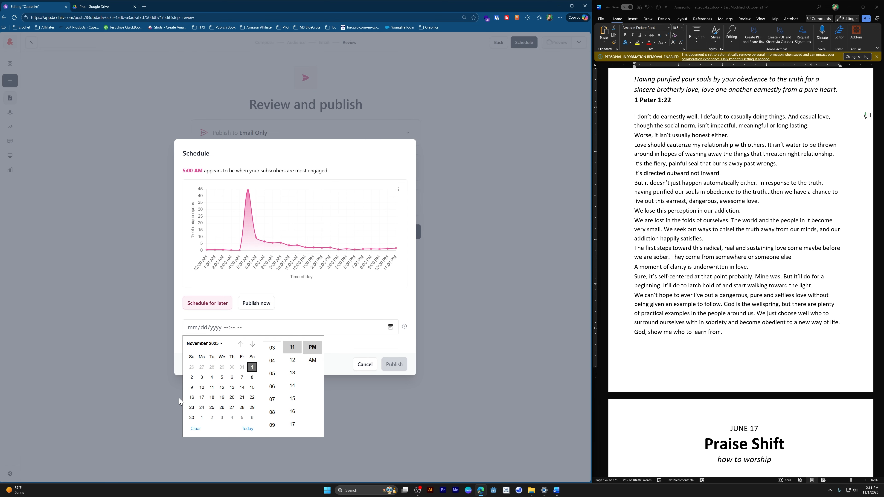
{"action": "left_click", "coordinate": [191, 398]}
{"action": "left_click", "coordinate": [272, 361]}
{"action": "scroll", "coordinate": [297, 376], "scroll_direction": "up", "scroll_amount": 3}
{"action": "scroll", "coordinate": [298, 377], "scroll_direction": "up", "scroll_amount": 3}
{"action": "scroll", "coordinate": [299, 377], "scroll_direction": "up", "scroll_amount": 2}
{"action": "left_click", "coordinate": [294, 371]}
{"action": "left_click", "coordinate": [312, 361]}
{"action": "left_click", "coordinate": [352, 365]}
{"action": "left_click", "coordinate": [312, 385]}
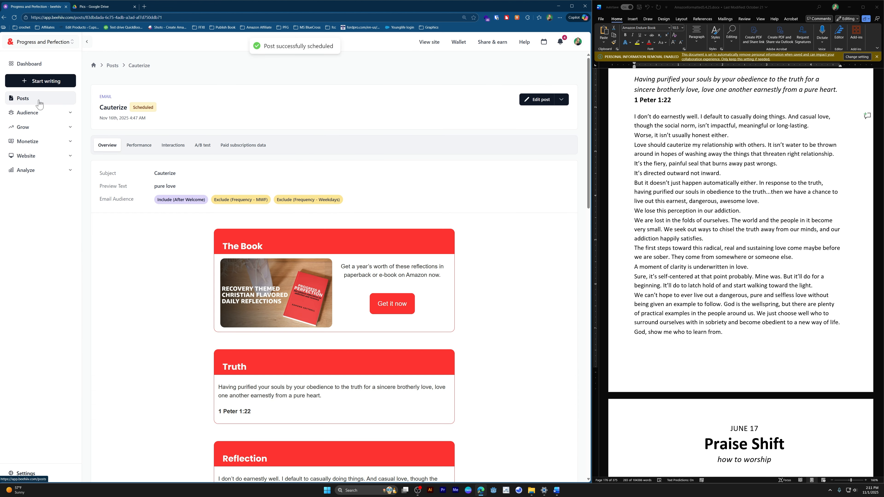
Check the scheduled newsletters in the list of all posts and open the "Cauterize" post's overview.
{"action": "left_click", "coordinate": [39, 103]}
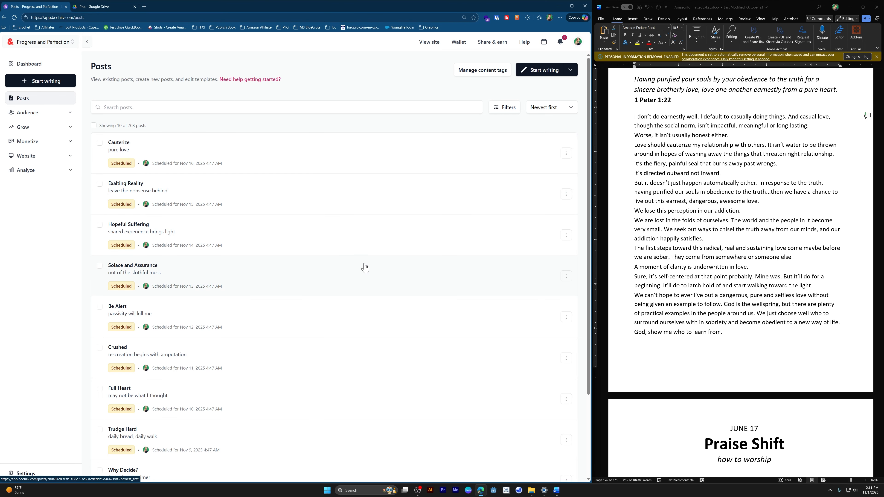
{"action": "left_click", "coordinate": [326, 147]}
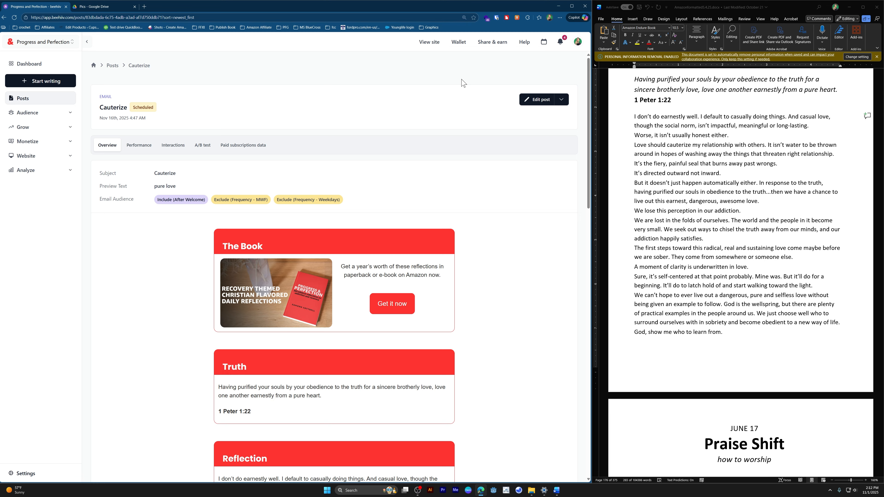
{"action": "left_click_drag", "start_coordinate": [507, 93], "coordinate": [550, 118]}
{"action": "left_click", "coordinate": [486, 100]}
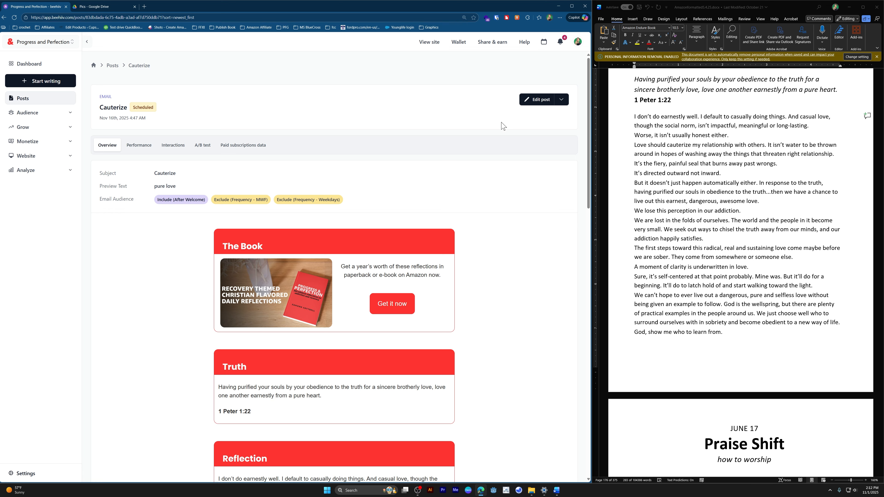